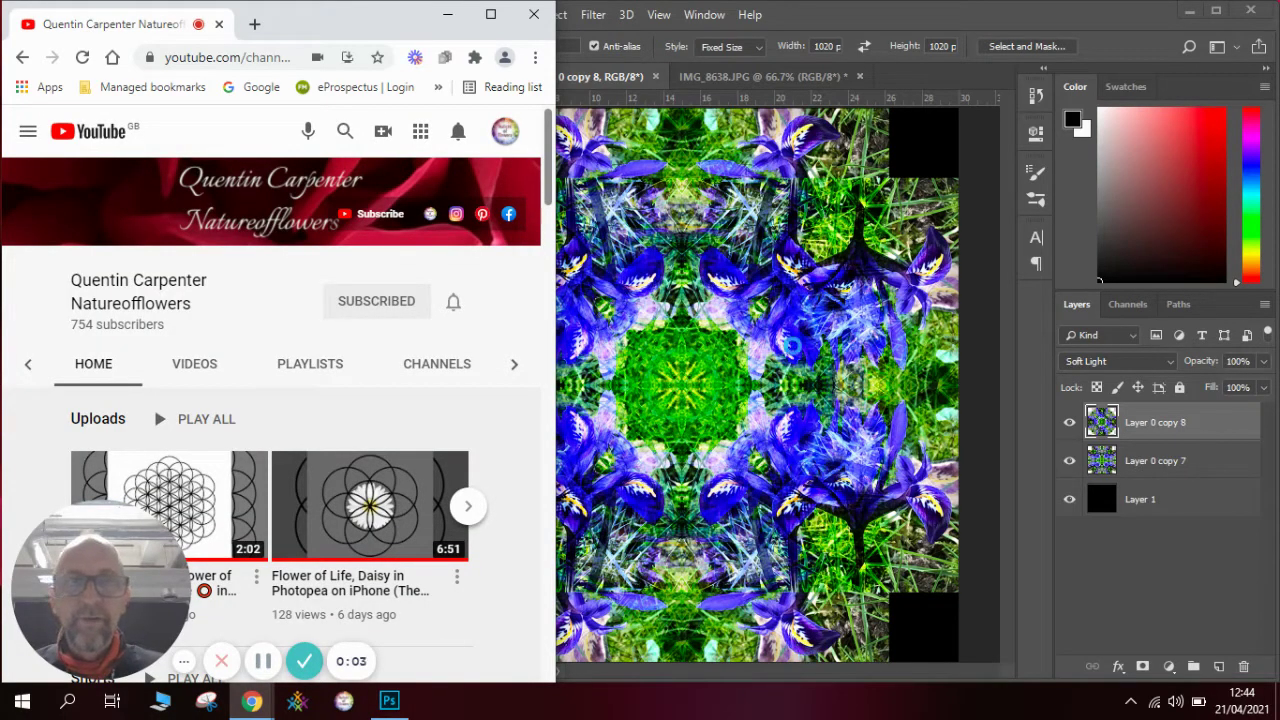
Bring Photoshop in front of the browser and show the original iris photo IMG_8638.JPG.
click(871, 19)
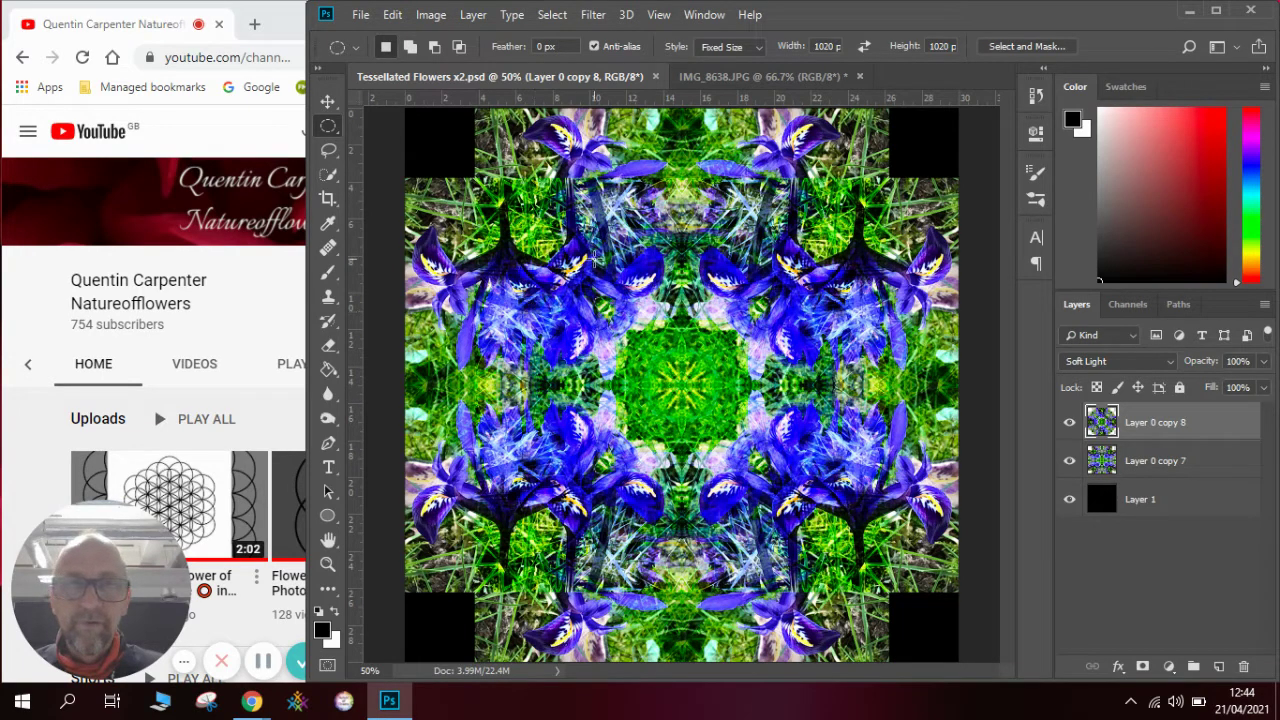
click(748, 78)
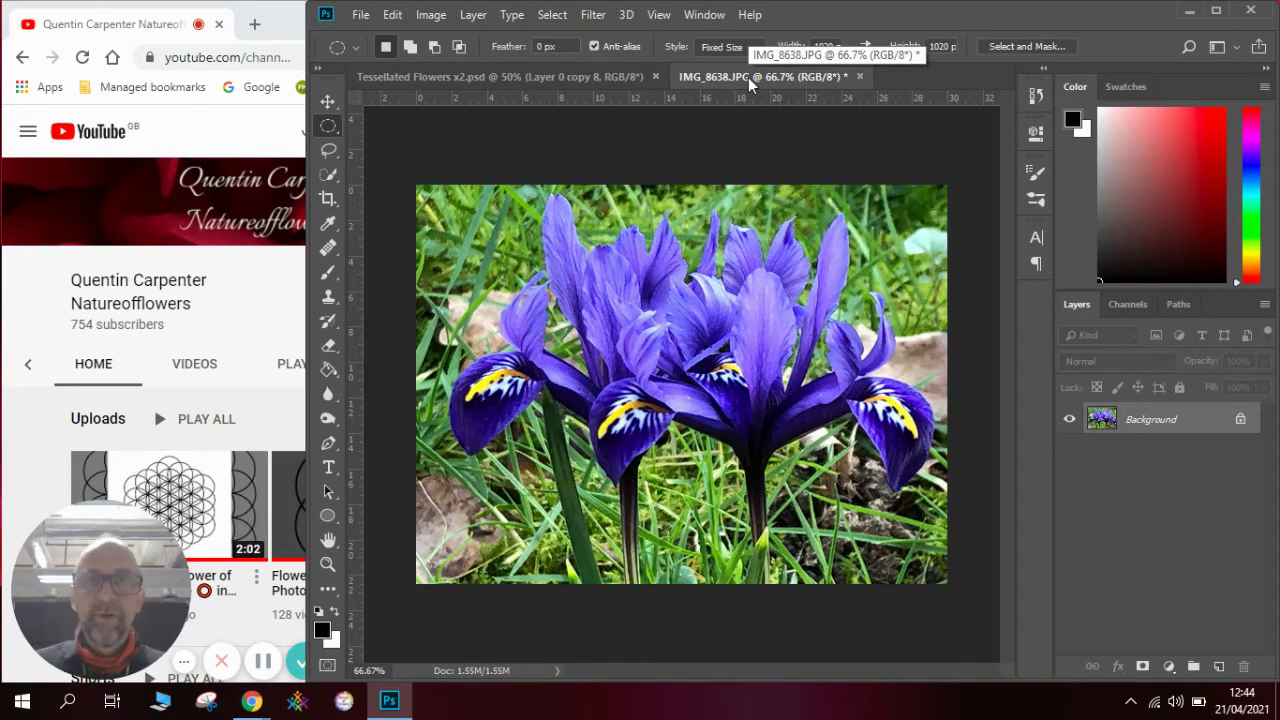
Unlock the Background layer so the iris photo becomes an editable Layer 0.
click(328, 102)
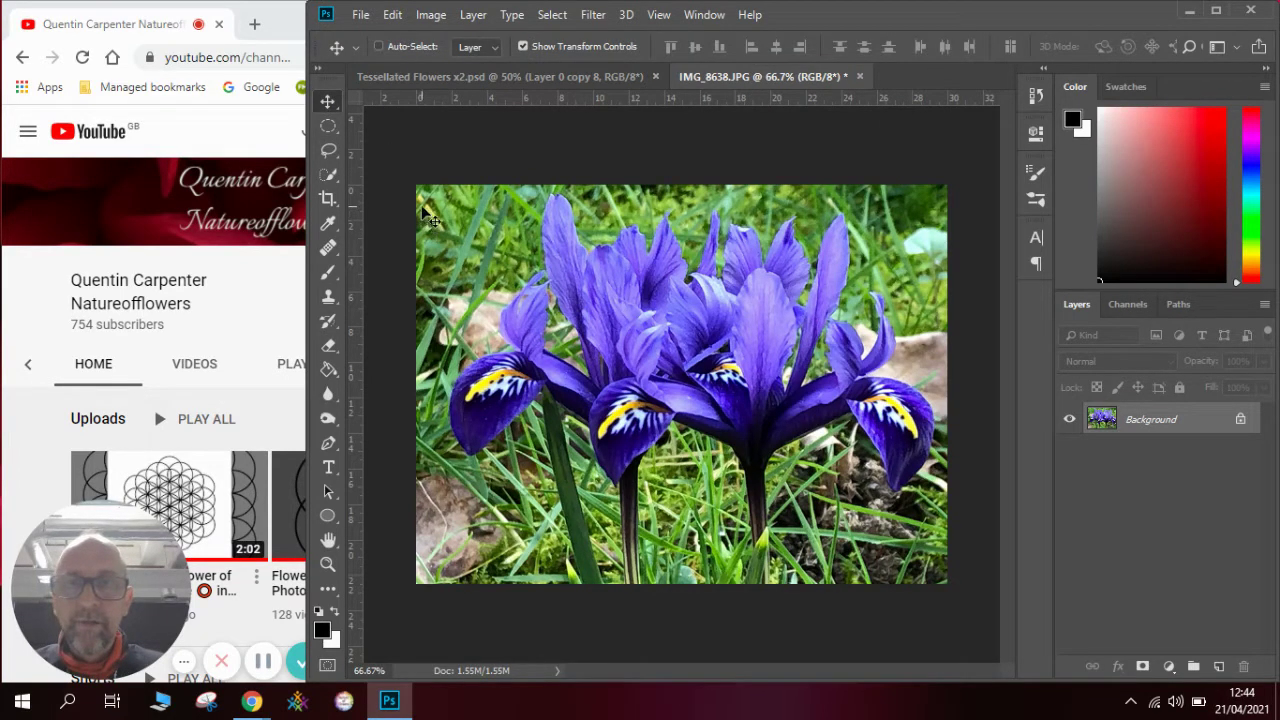
click(393, 14)
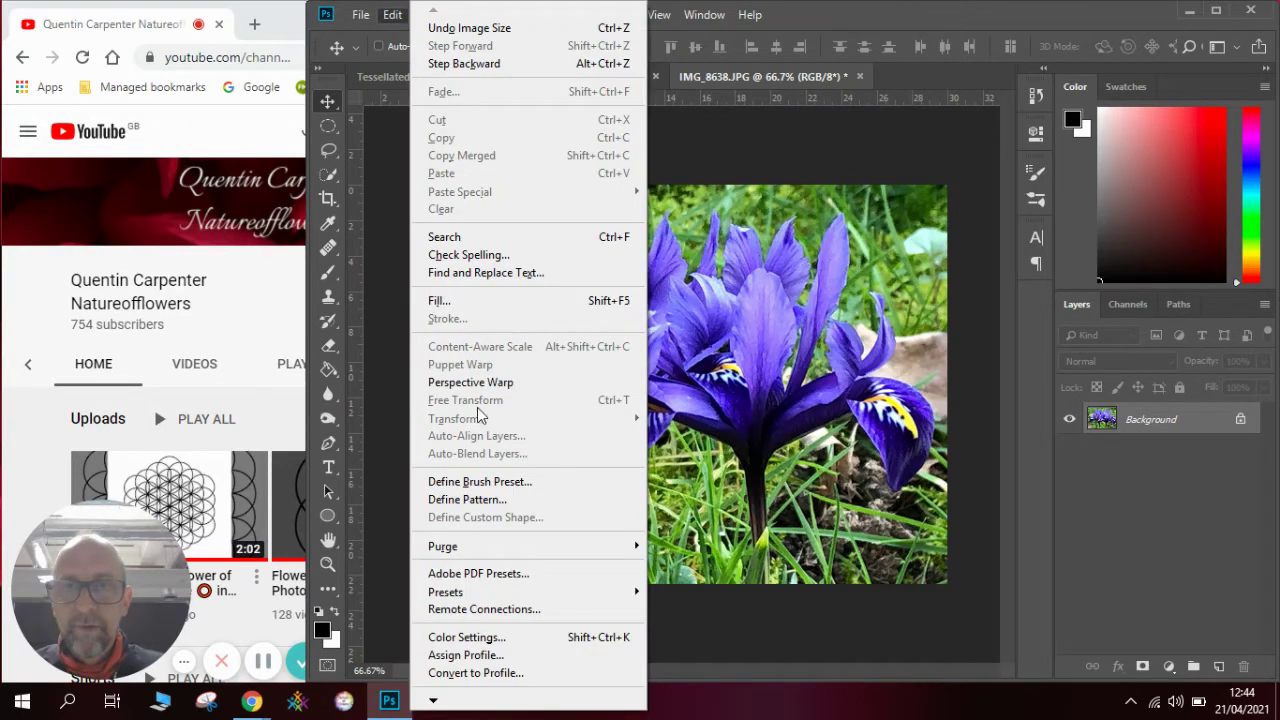
click(1240, 419)
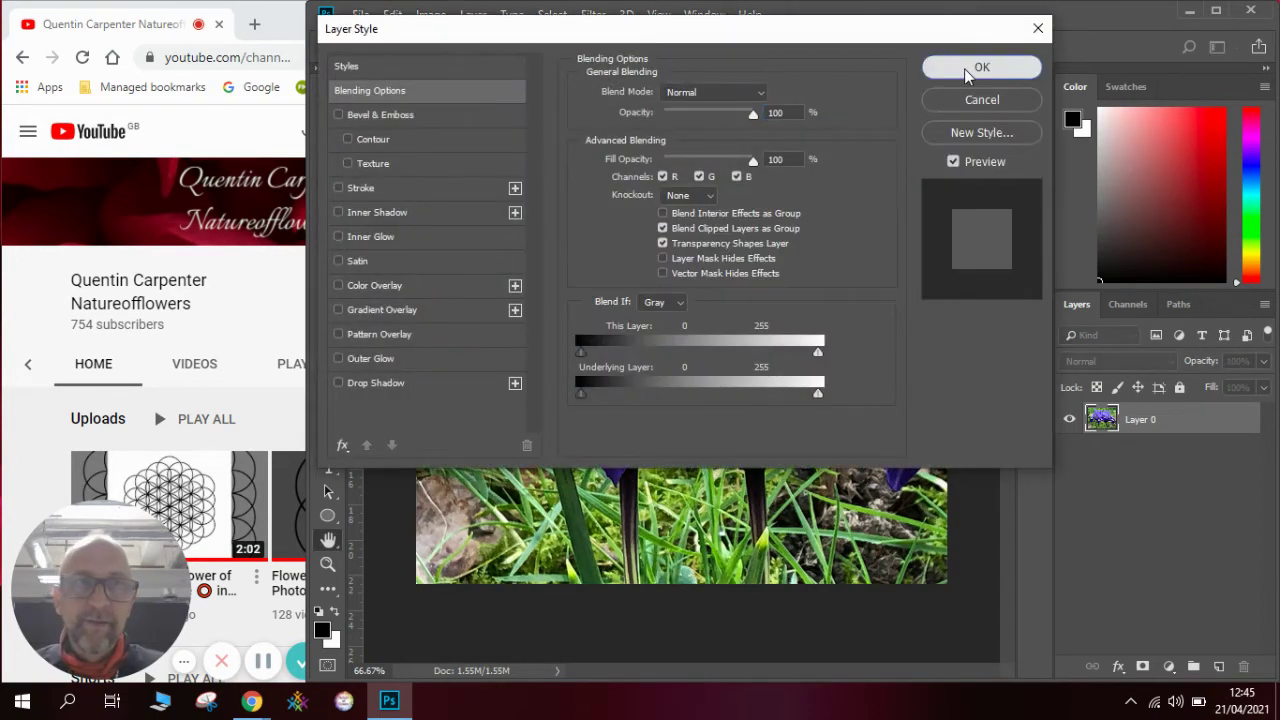
click(975, 70)
Scale the iris layer to 50% height and place it in the canvas's lower-right quarter.
click(393, 15)
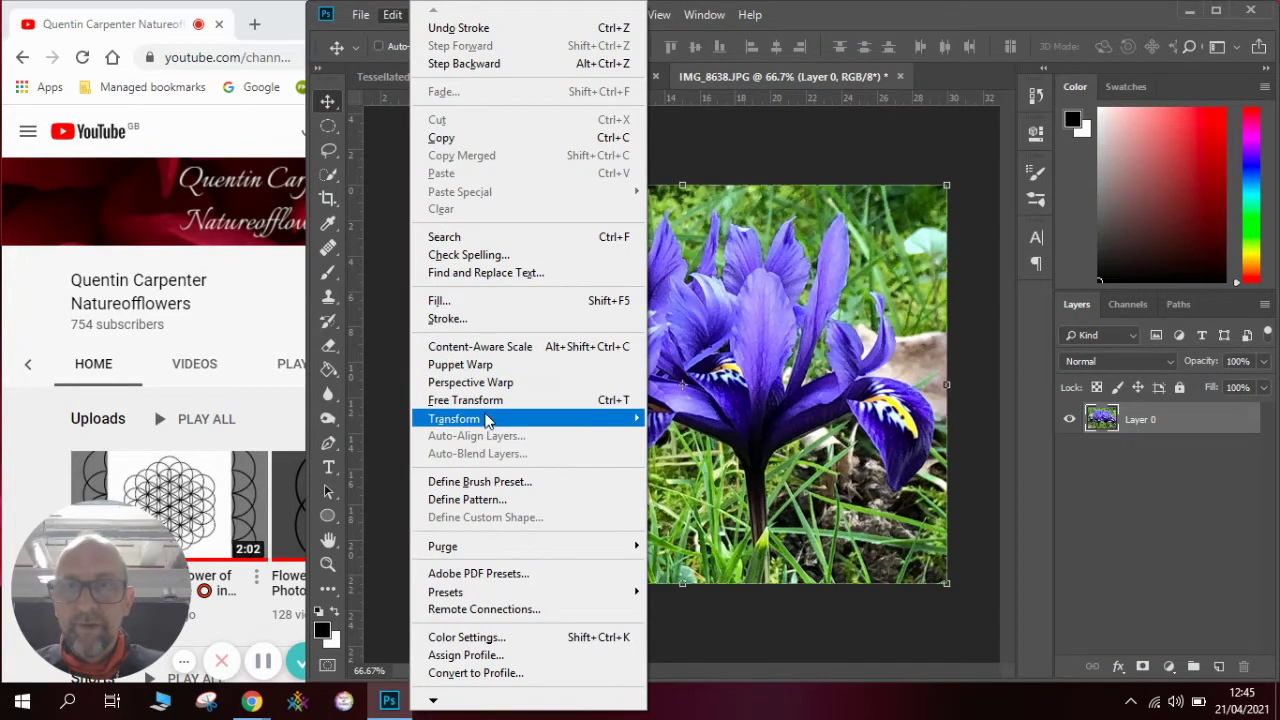
mouse_move(620, 419)
click(672, 446)
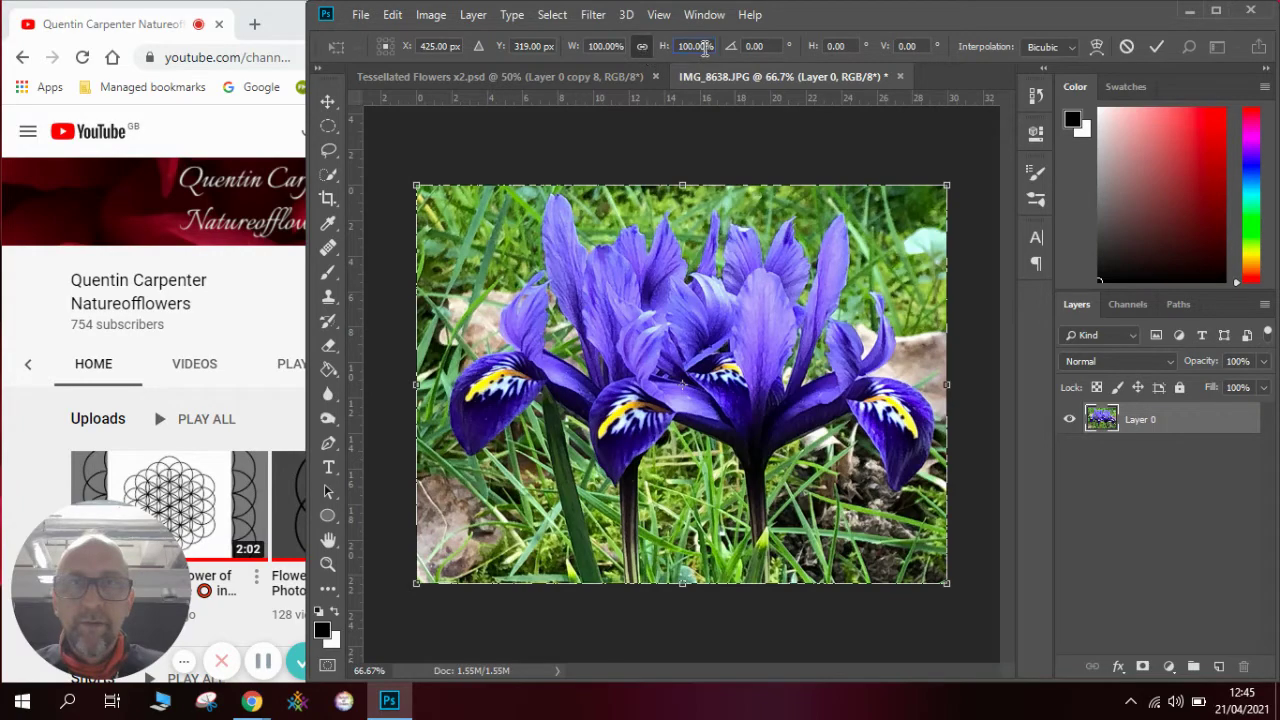
click(679, 48)
text(50)
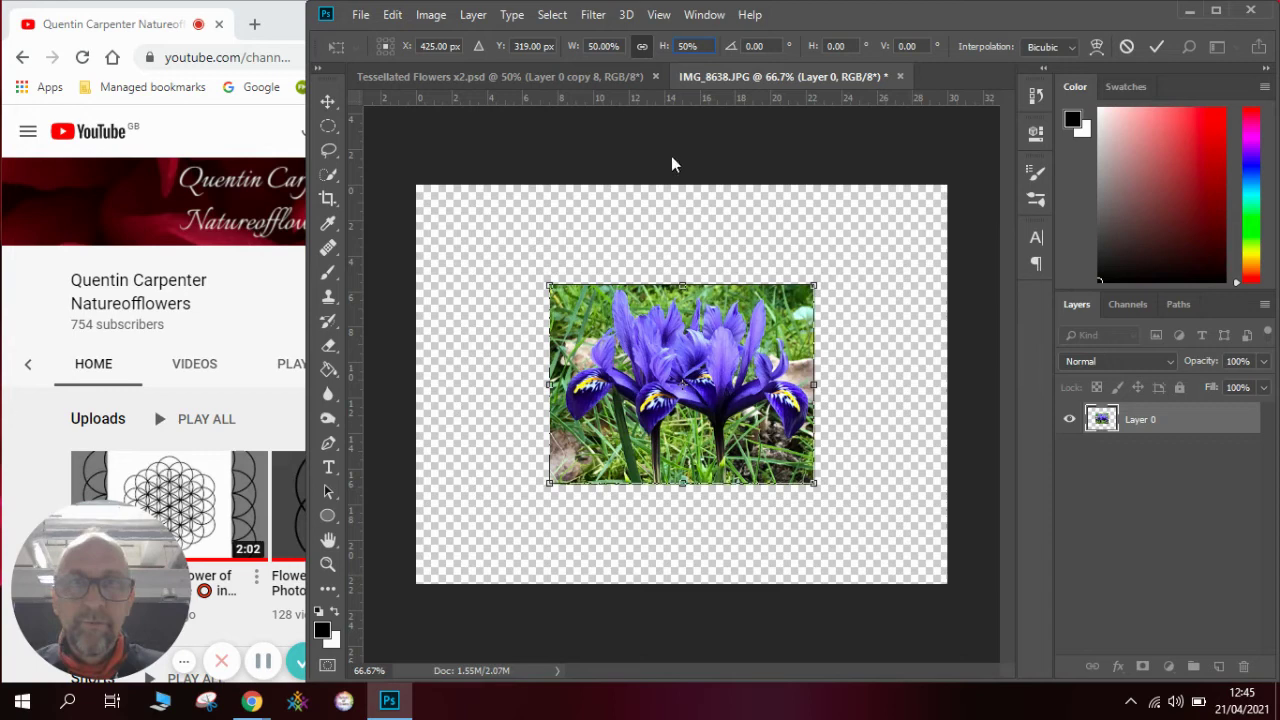
drag(595, 301, 728, 402)
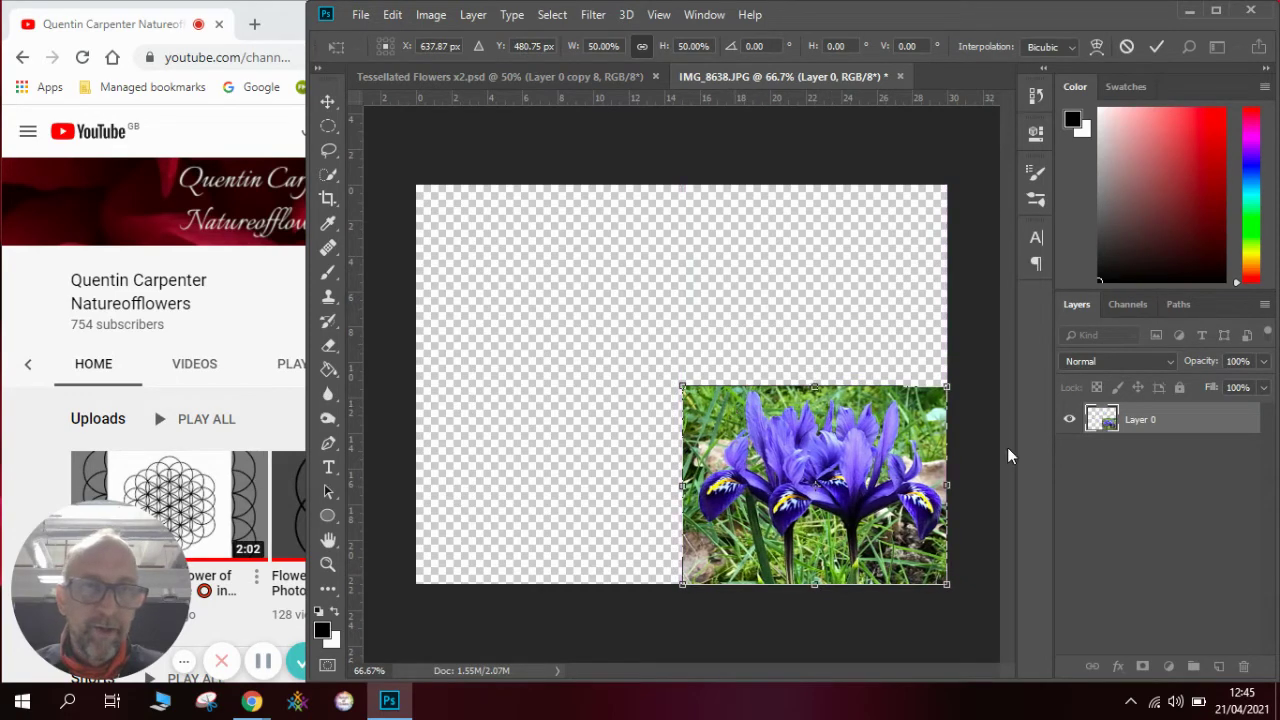
key(Return)
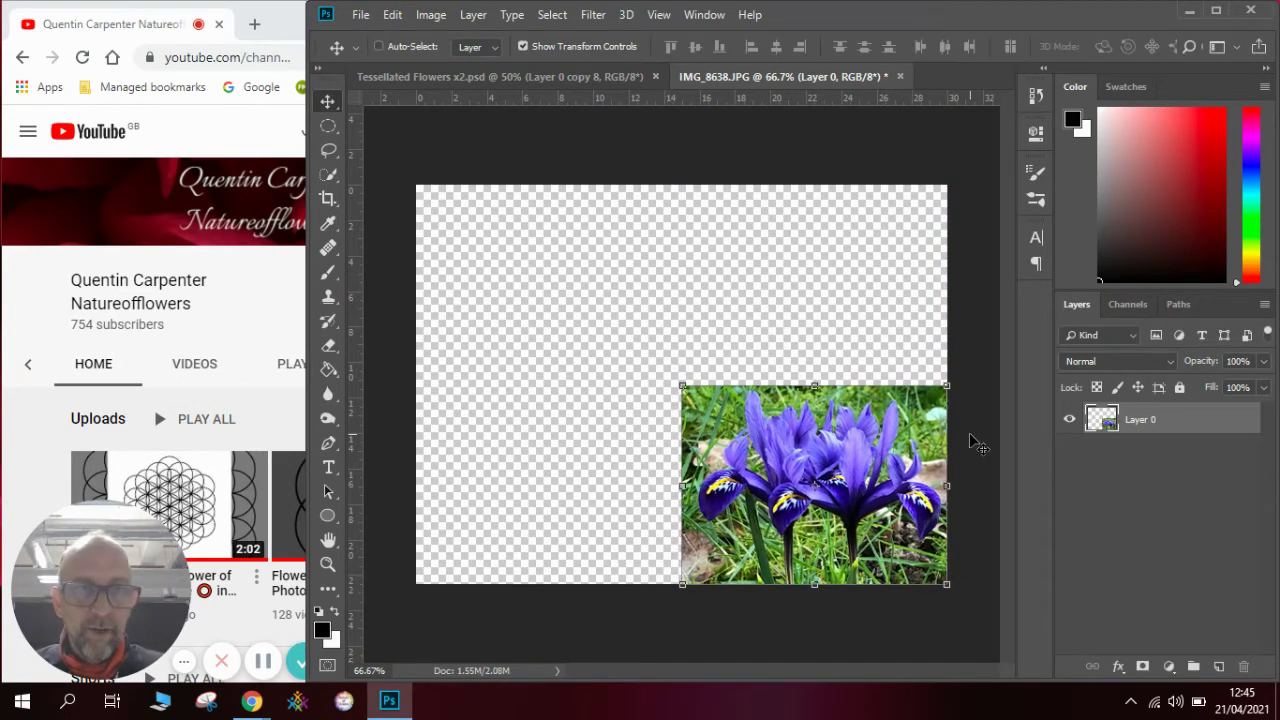
Duplicate Layer 0, move the copy to the lower-left and flip it horizontally.
right_click(1171, 422)
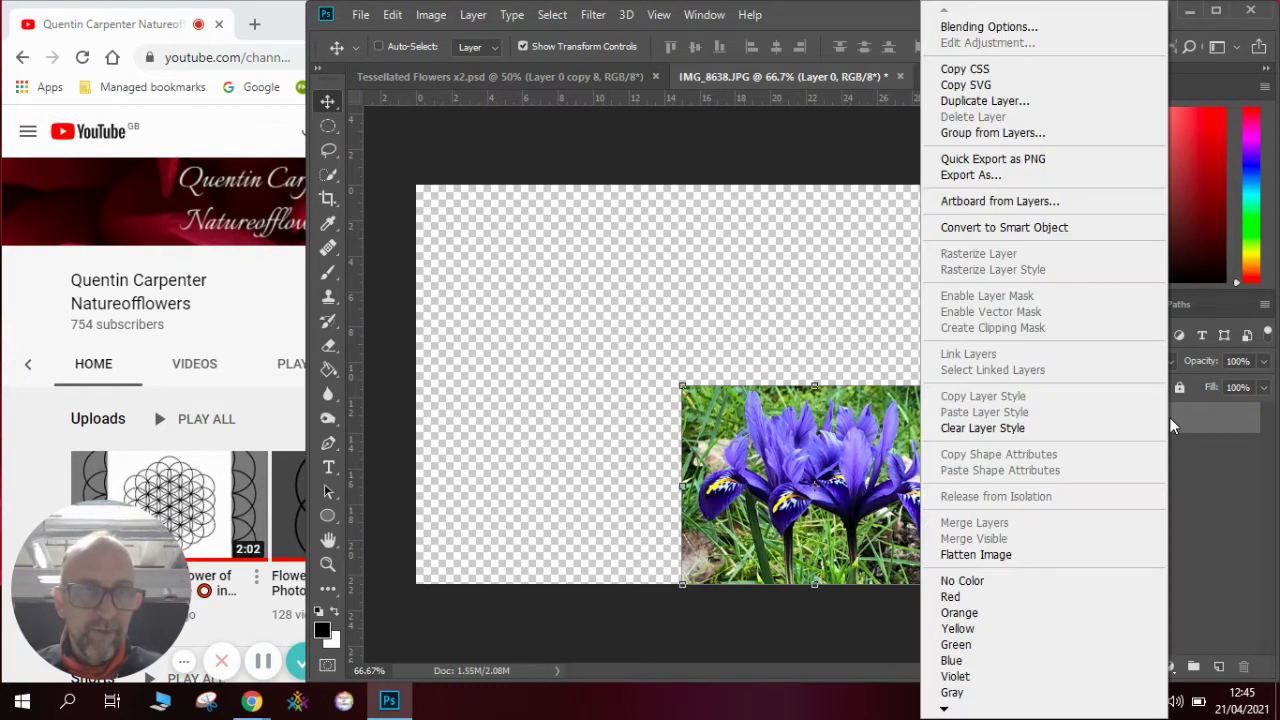
click(1054, 102)
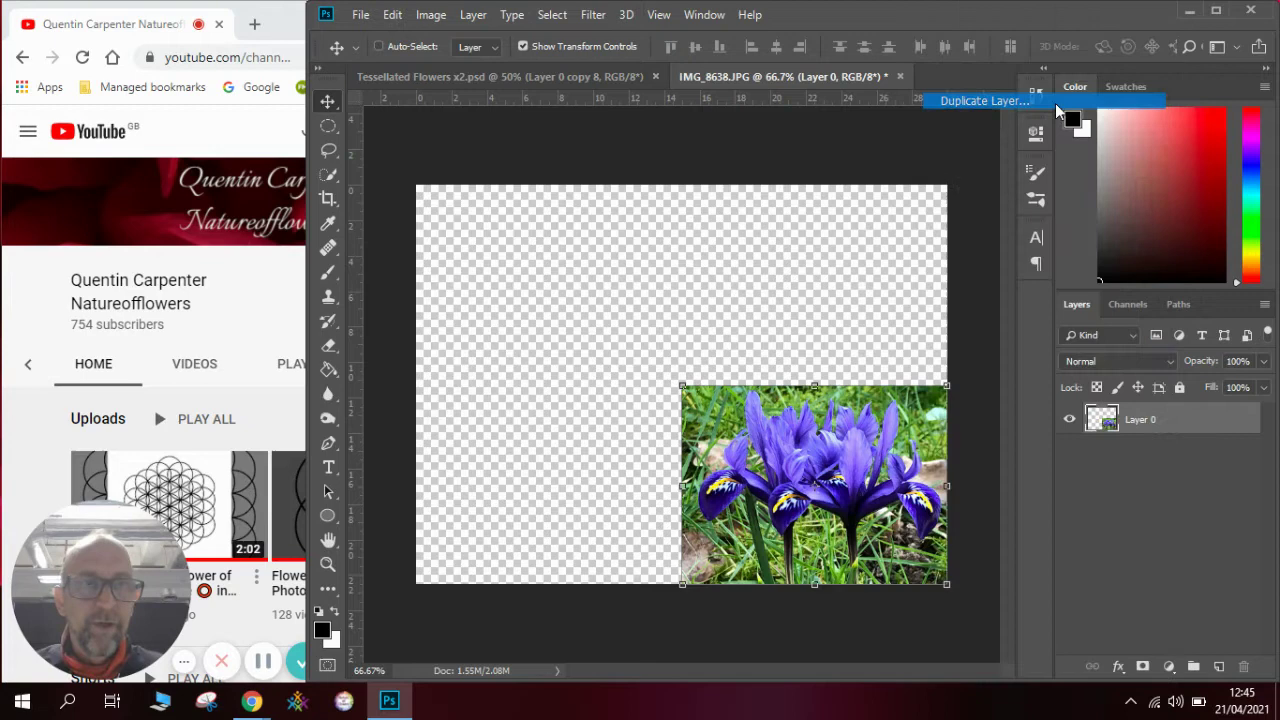
click(801, 187)
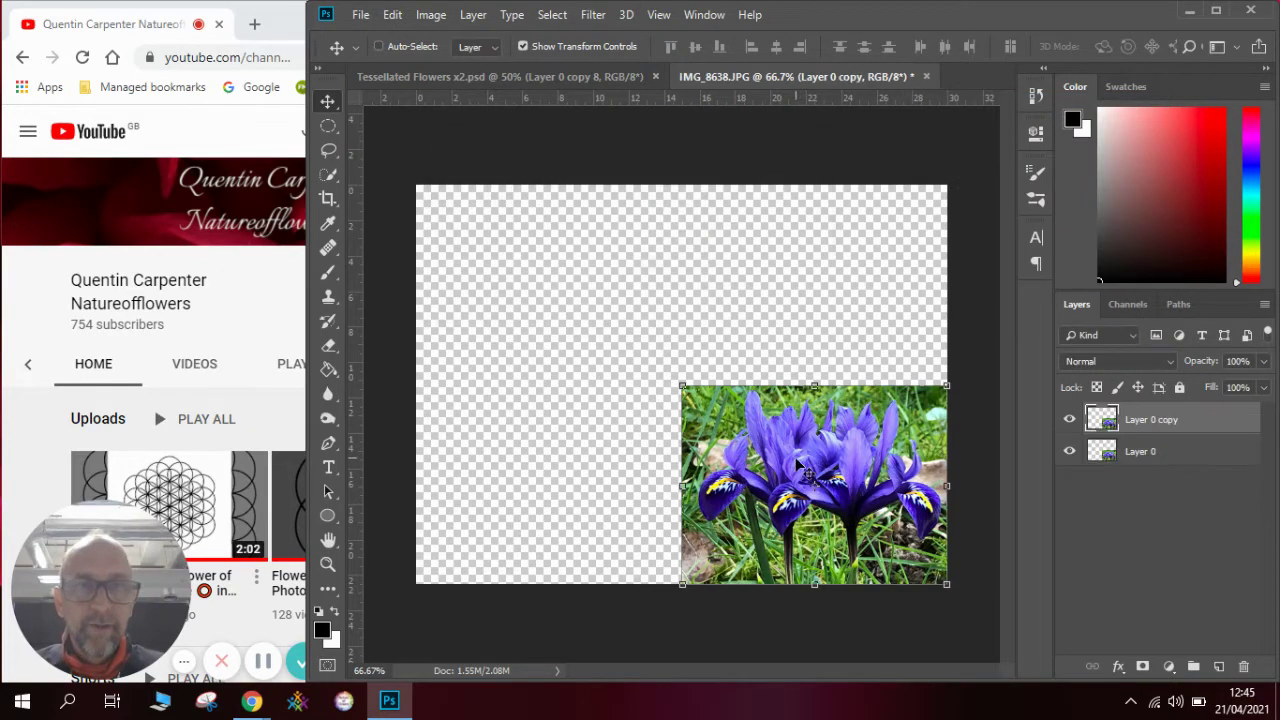
drag(790, 466, 534, 465)
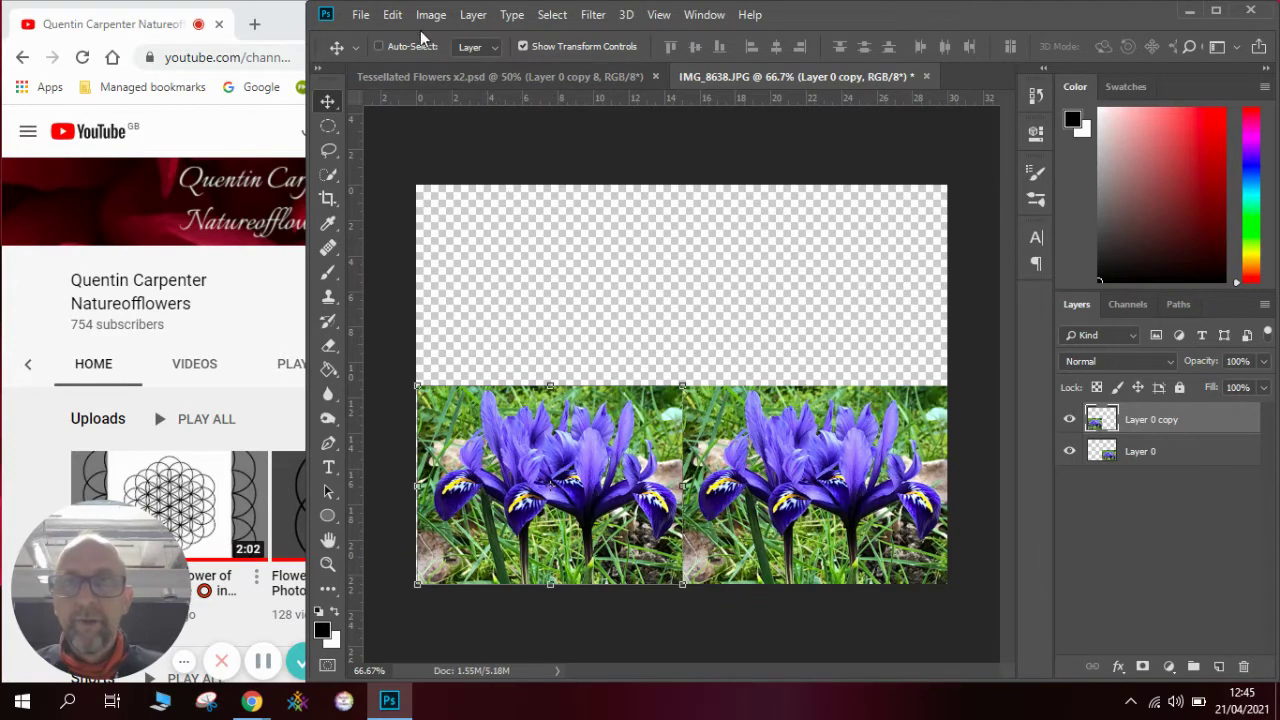
click(395, 15)
mouse_move(491, 418)
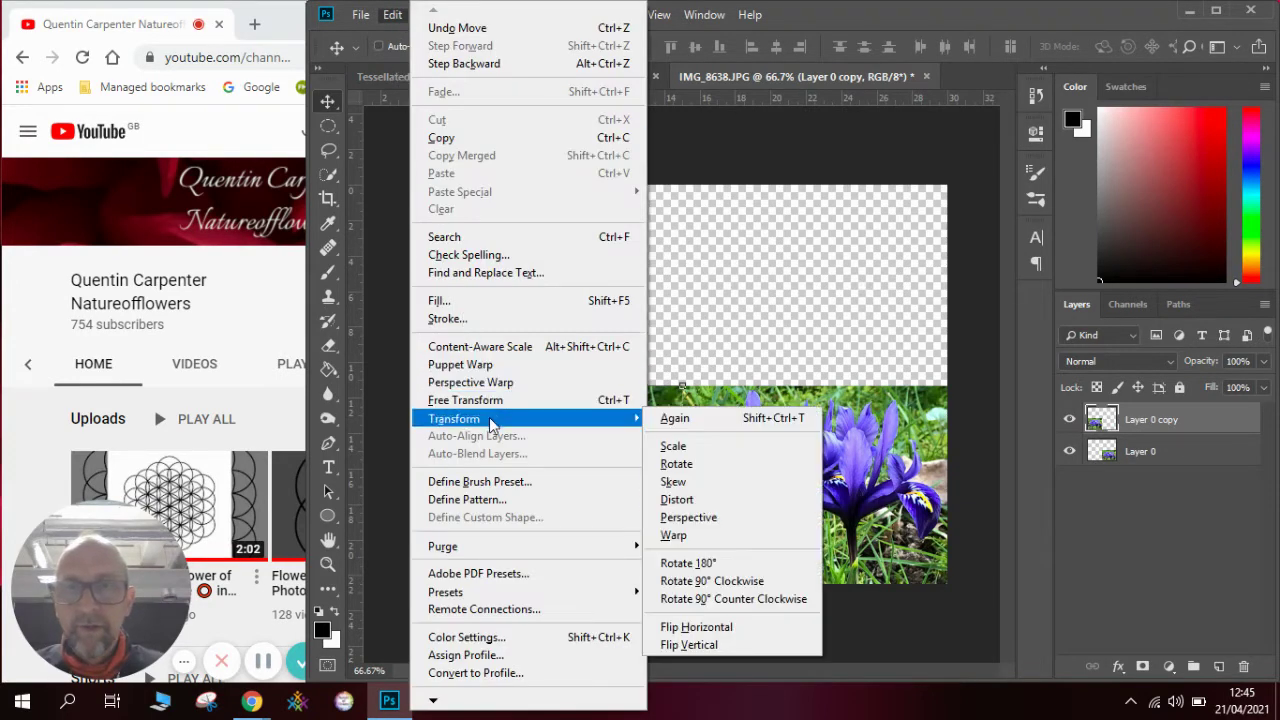
click(696, 627)
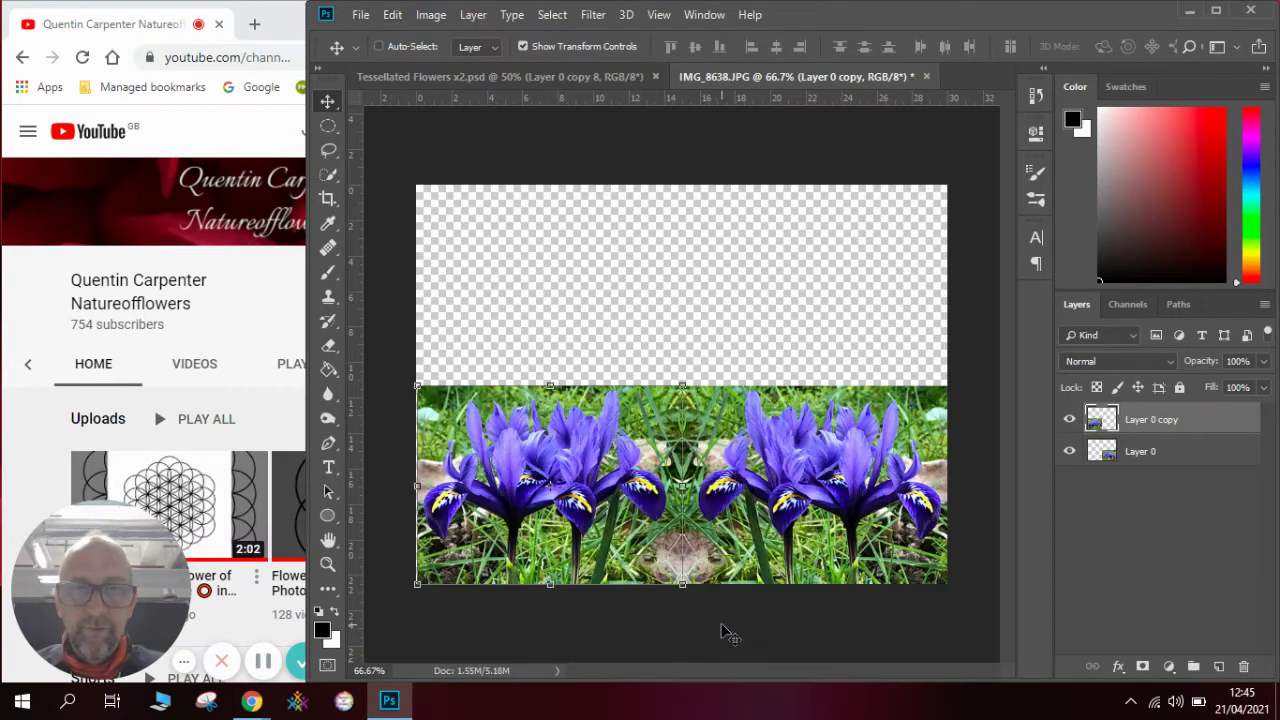
Merge Layer 0 and Layer 0 copy into a single layer.
shift+click(1167, 449)
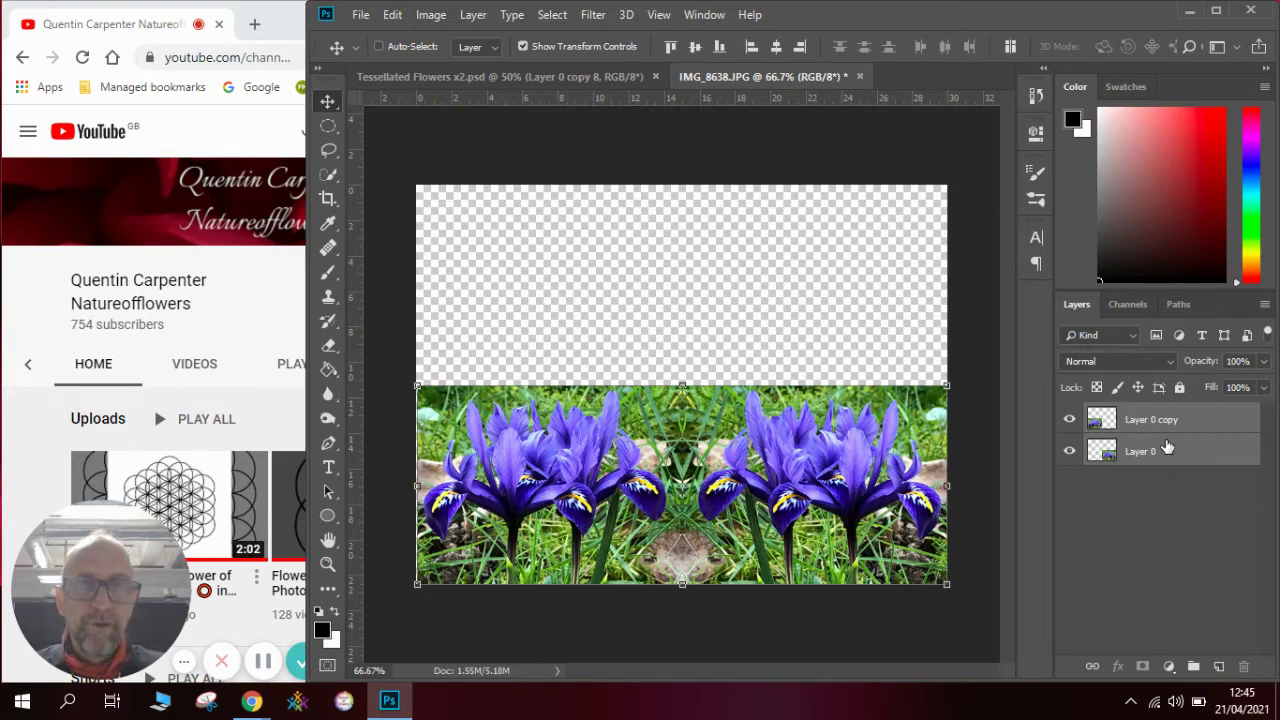
right_click(1163, 423)
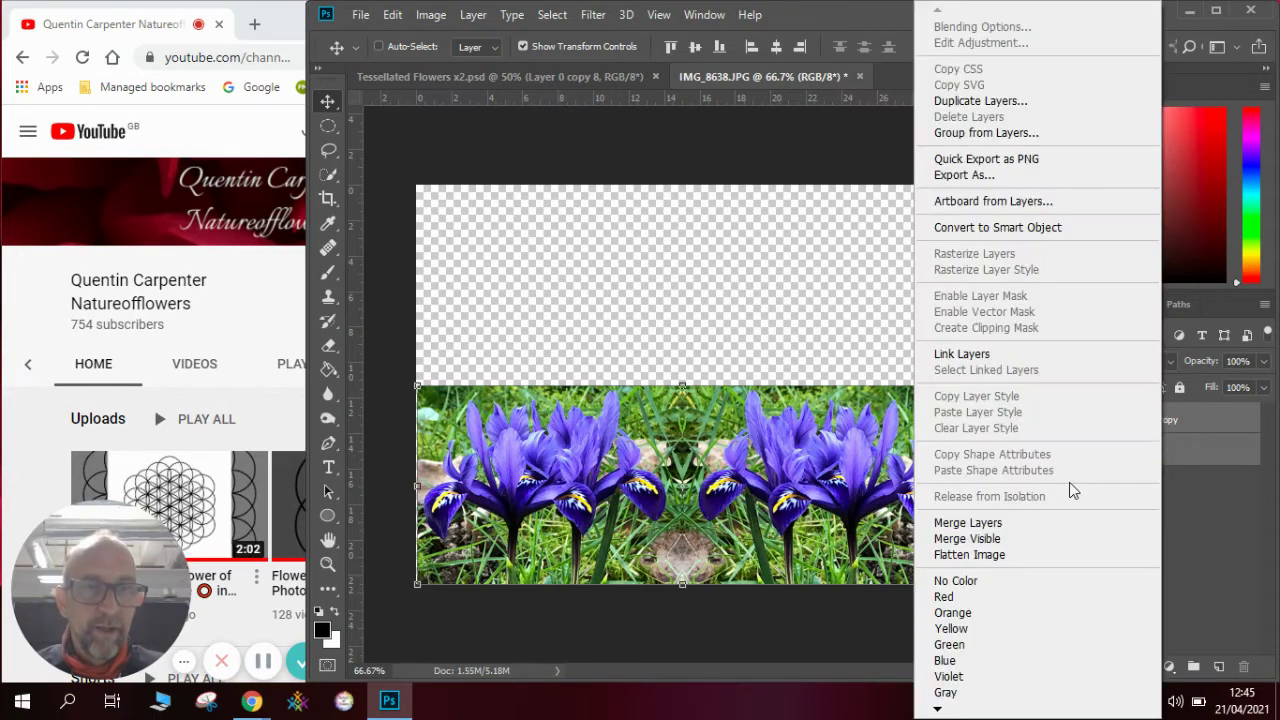
click(1028, 523)
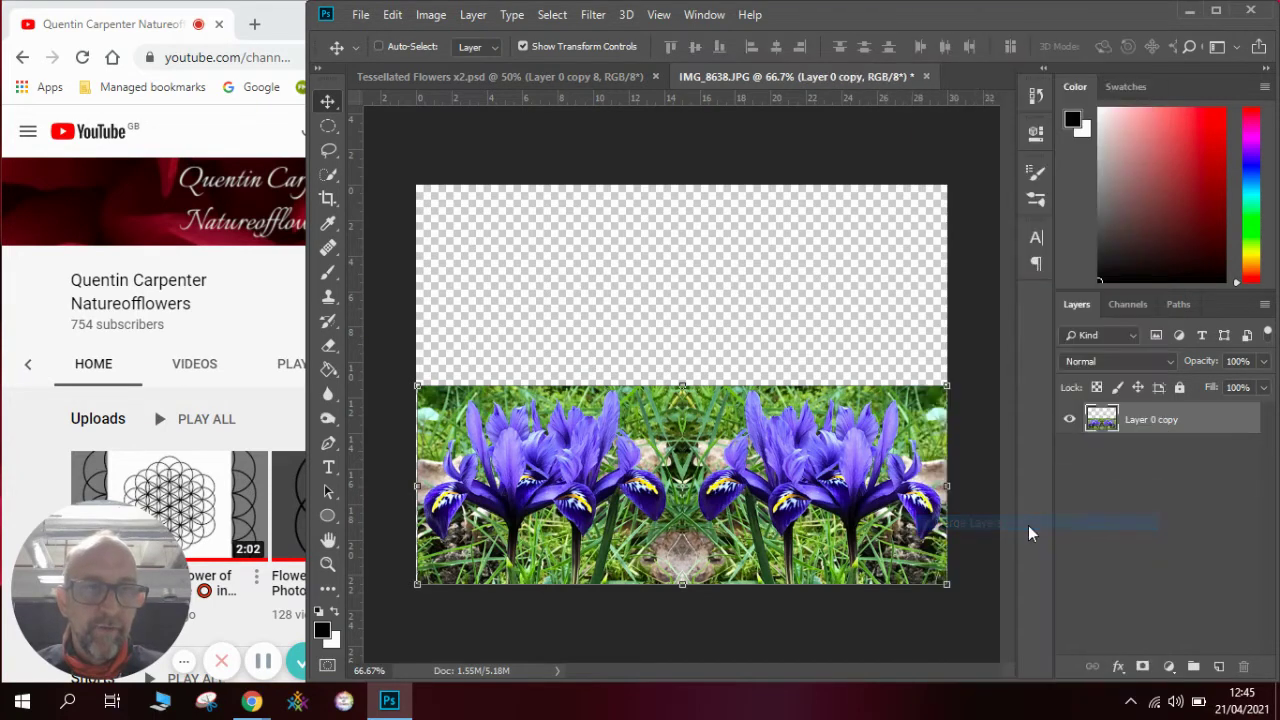
Duplicate Layer 0 copy as Layer 0 copy 2, move it into the top half, and flip it vertically.
right_click(1165, 425)
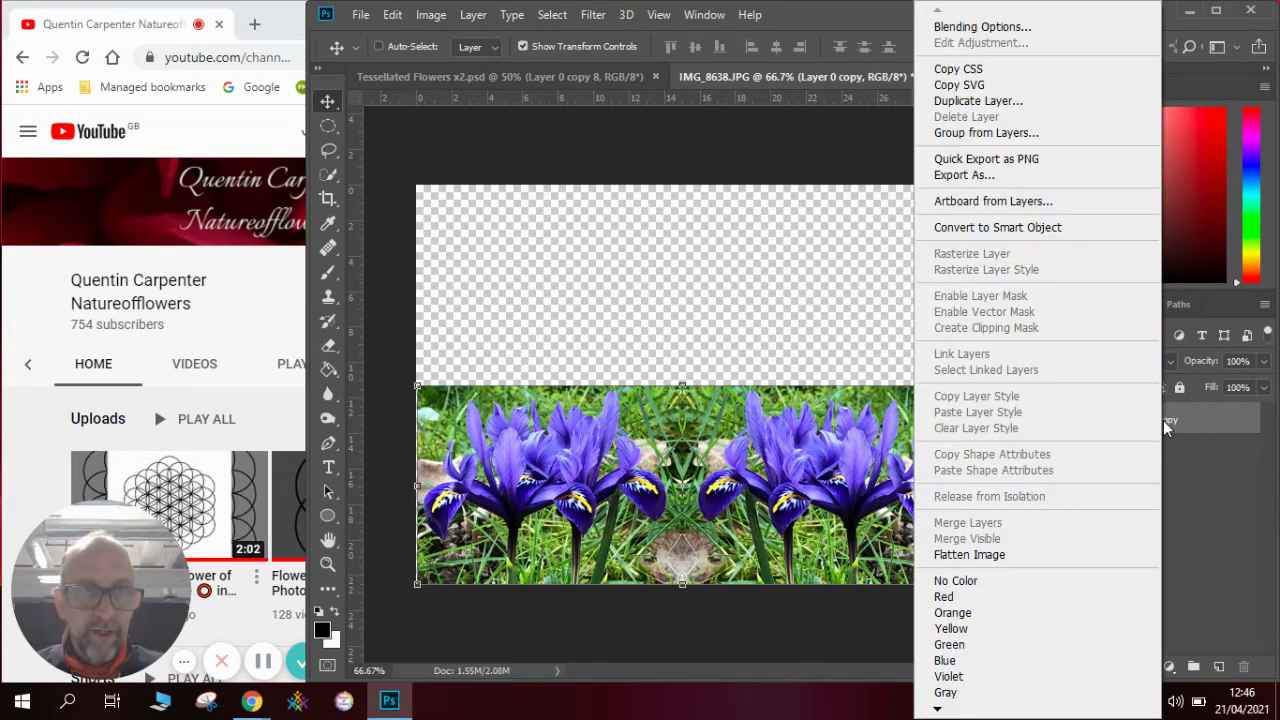
click(1035, 101)
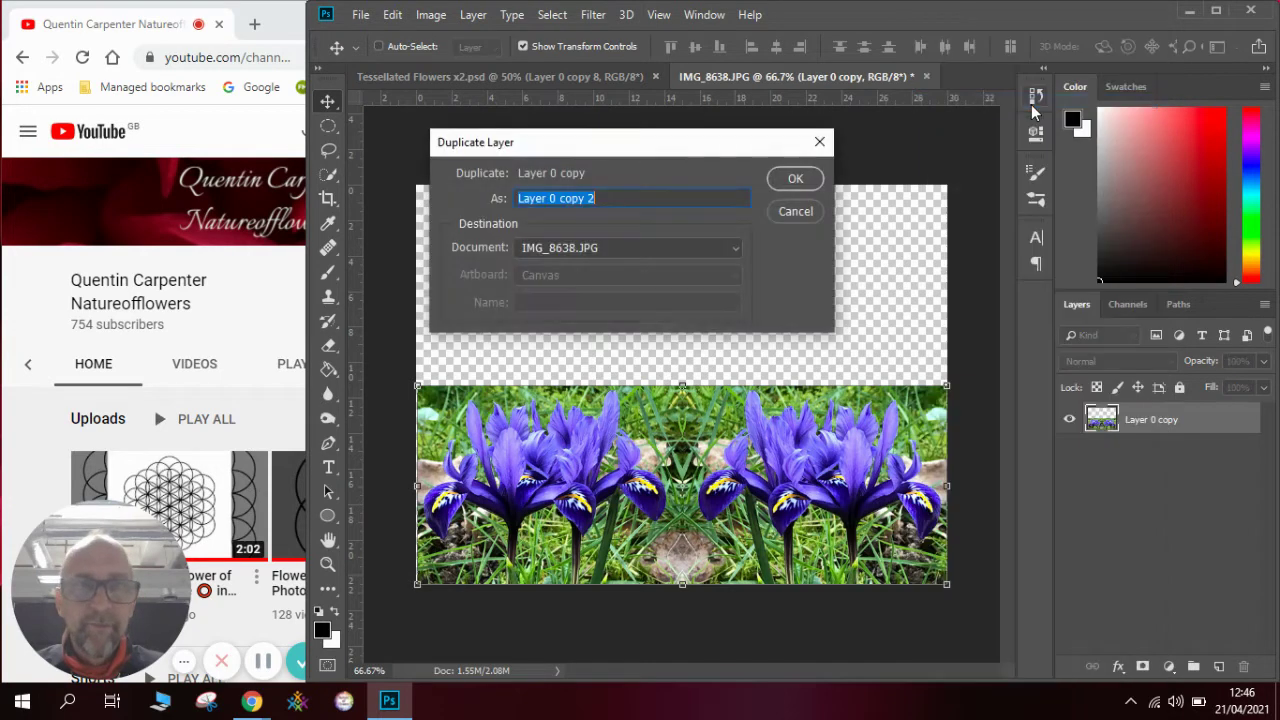
click(803, 177)
drag(750, 466, 750, 265)
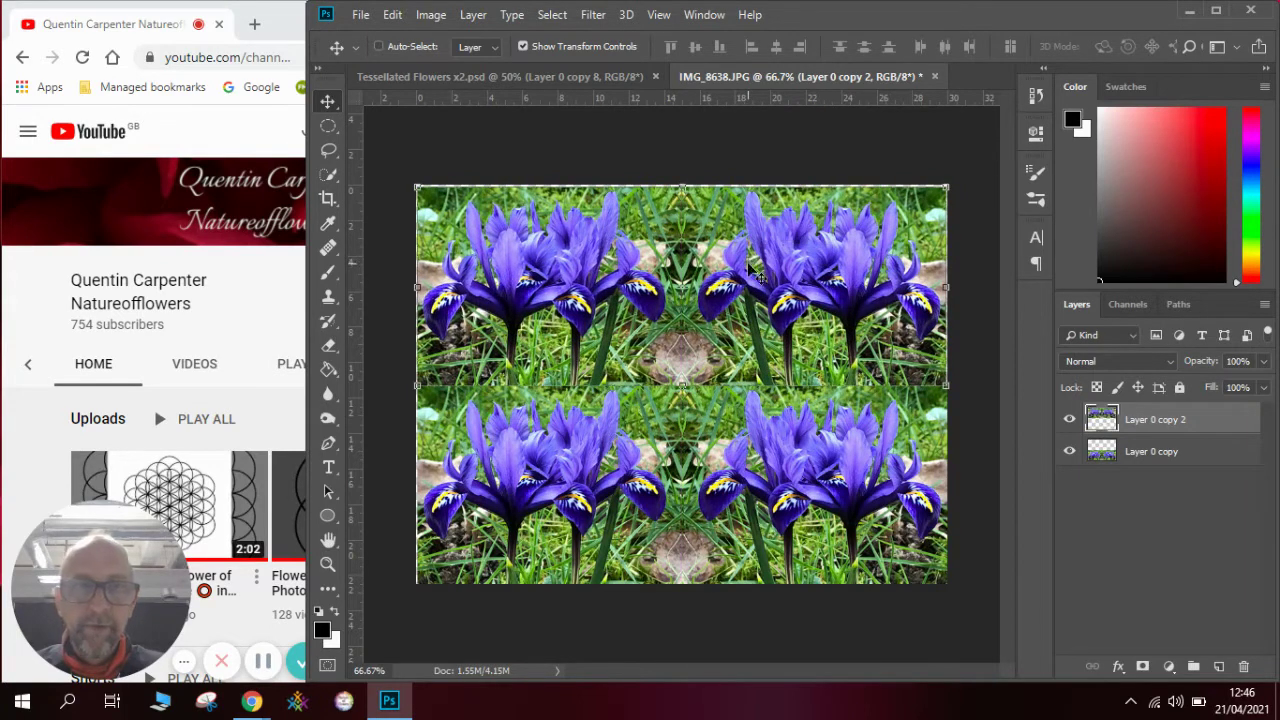
click(396, 18)
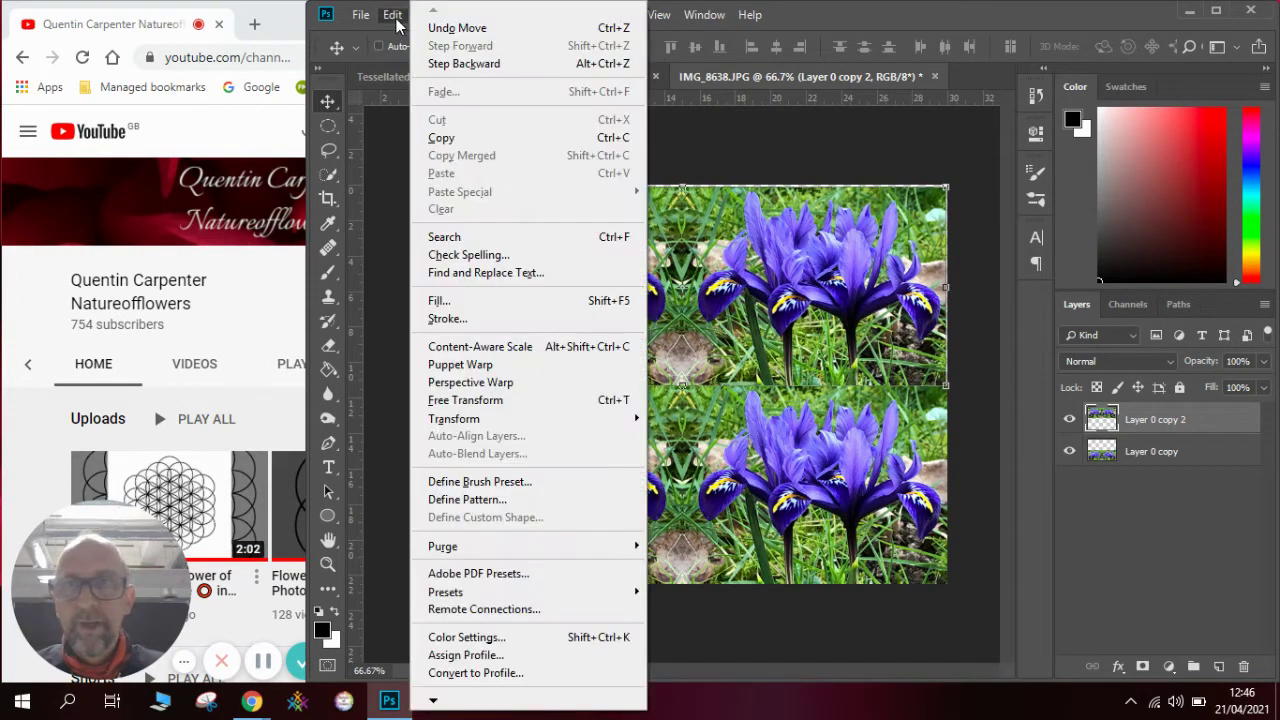
mouse_move(502, 426)
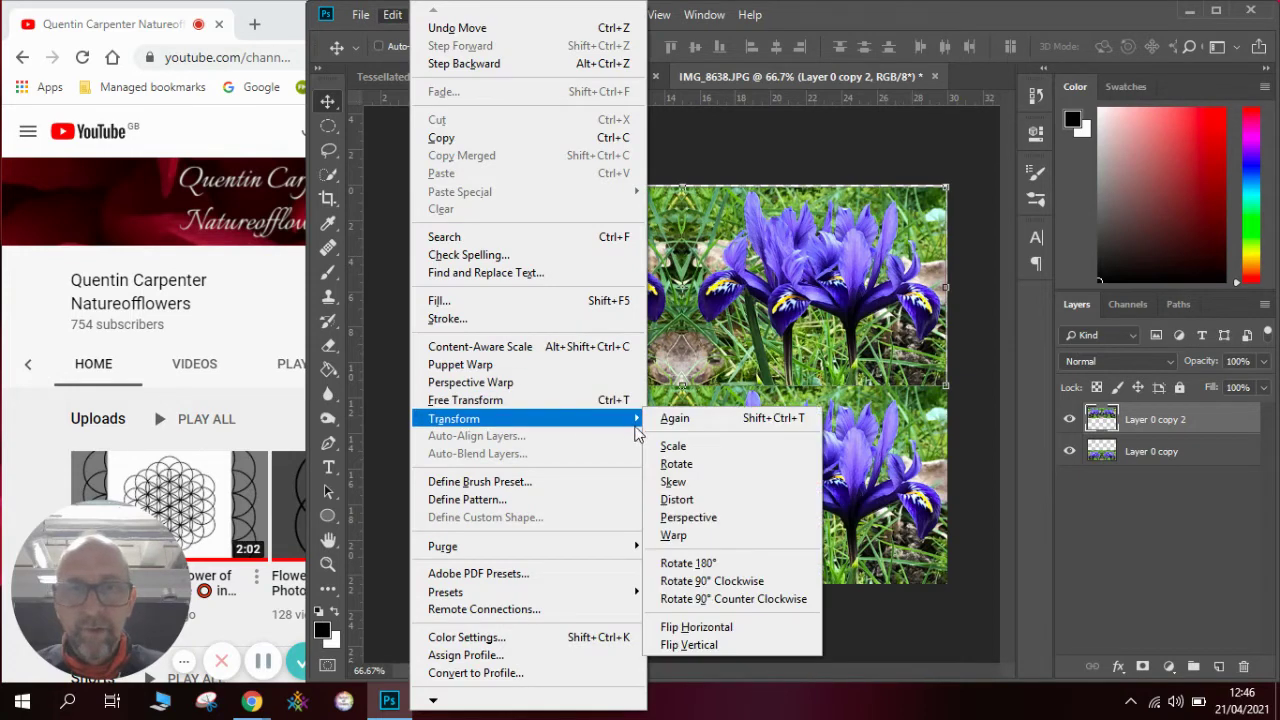
click(728, 645)
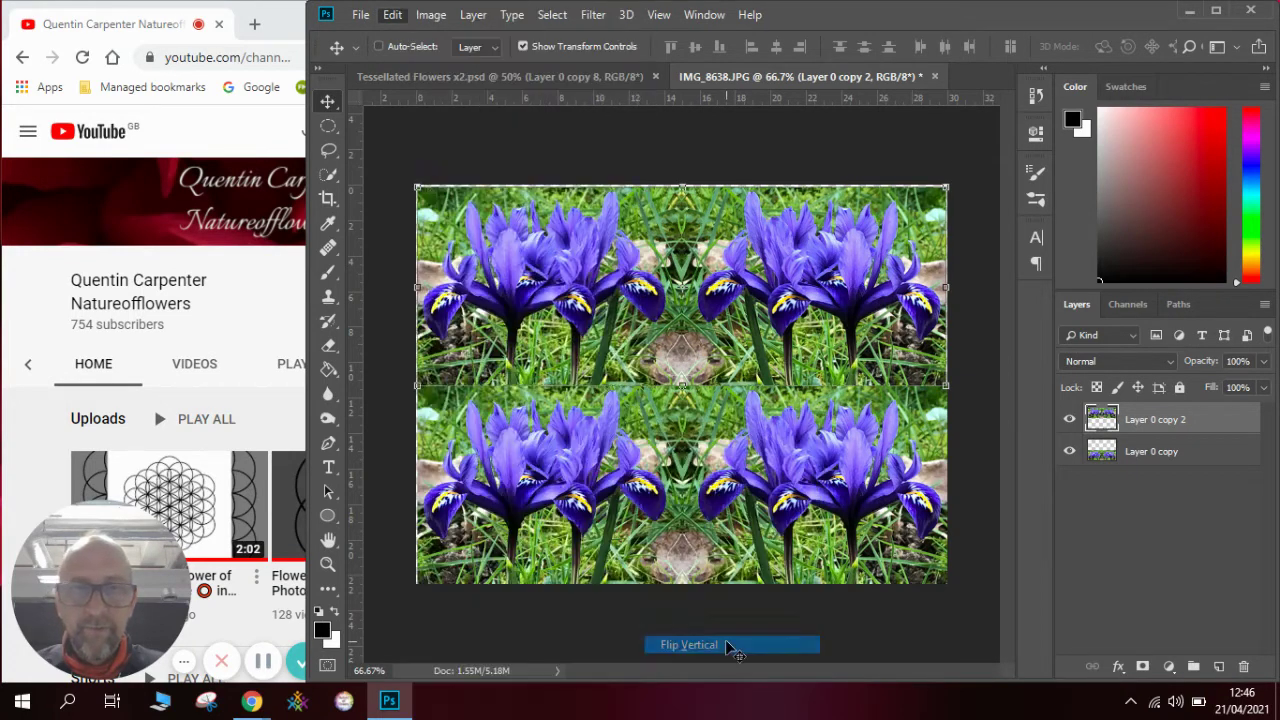
click(328, 126)
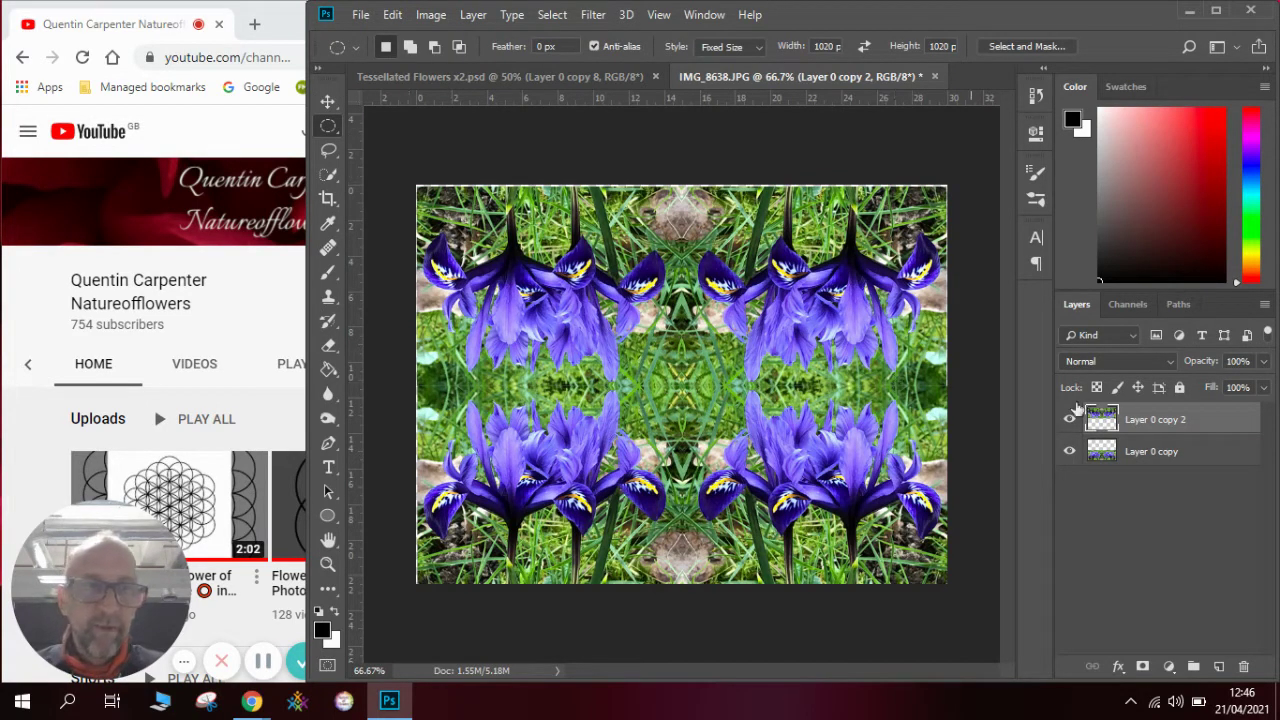
Merge the two mirrored strips into one Layer 0 copy 2.
shift+click(1165, 451)
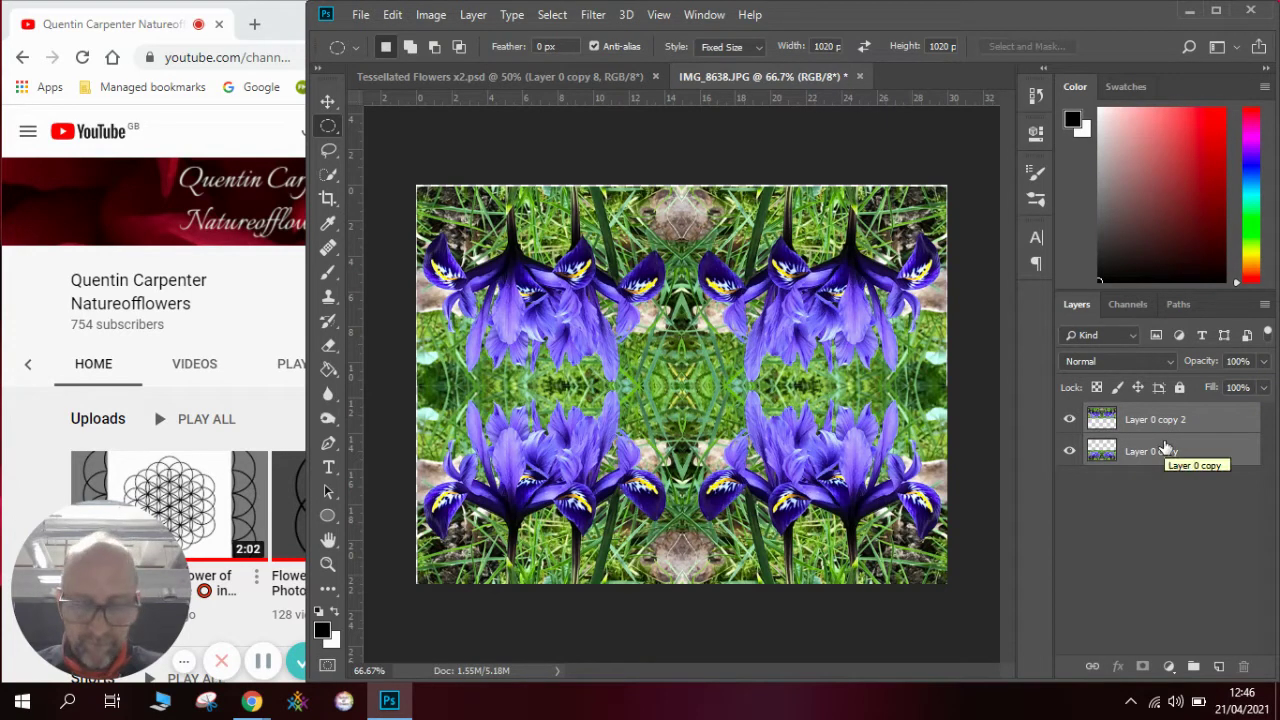
right_click(1164, 443)
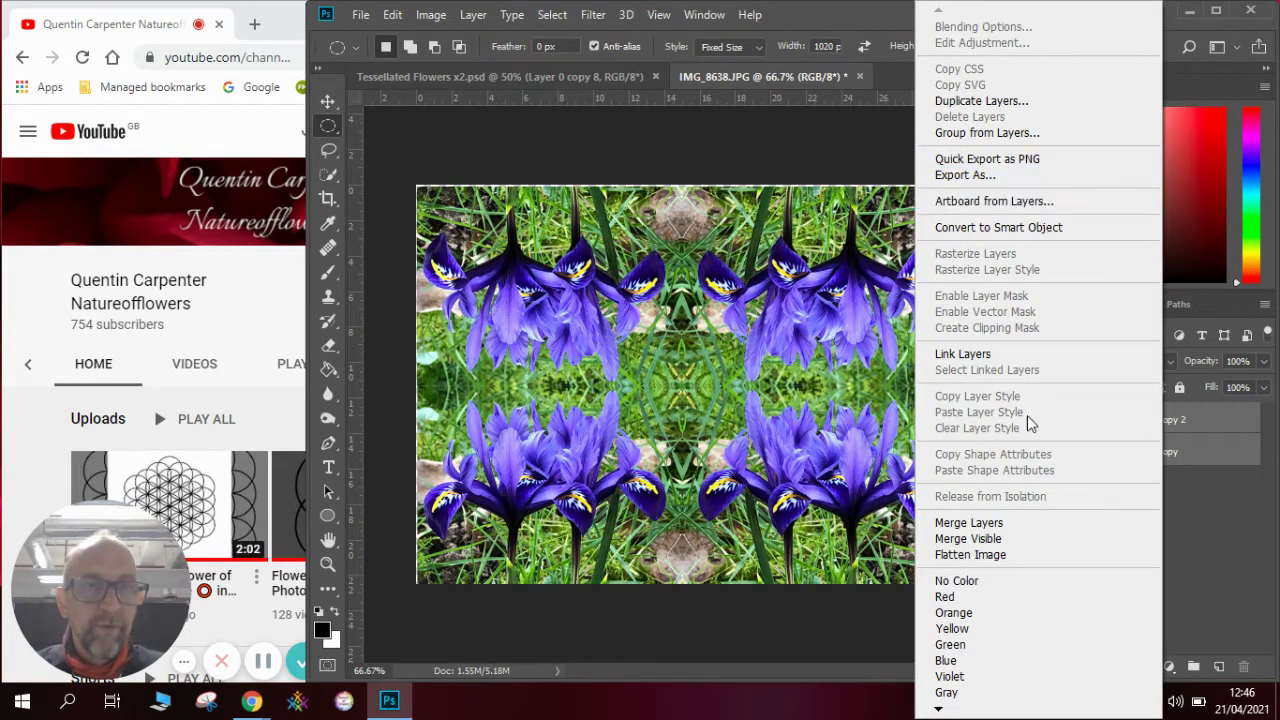
click(1030, 524)
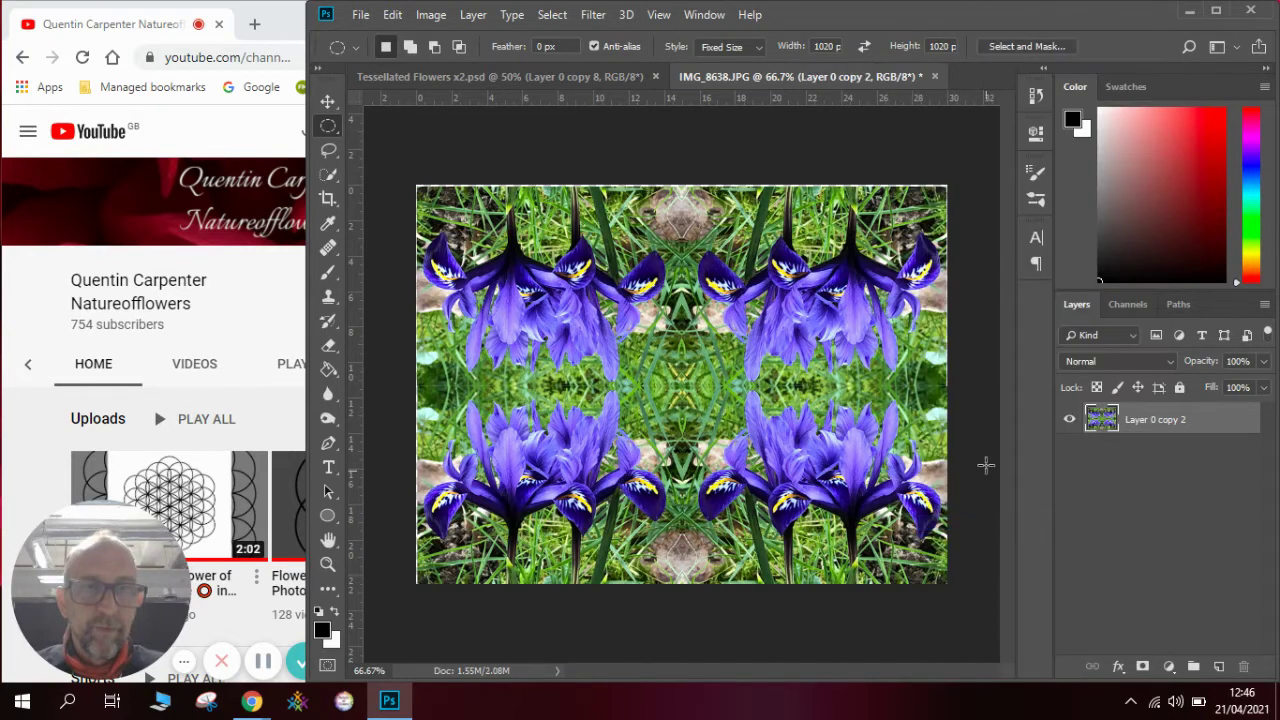
click(333, 104)
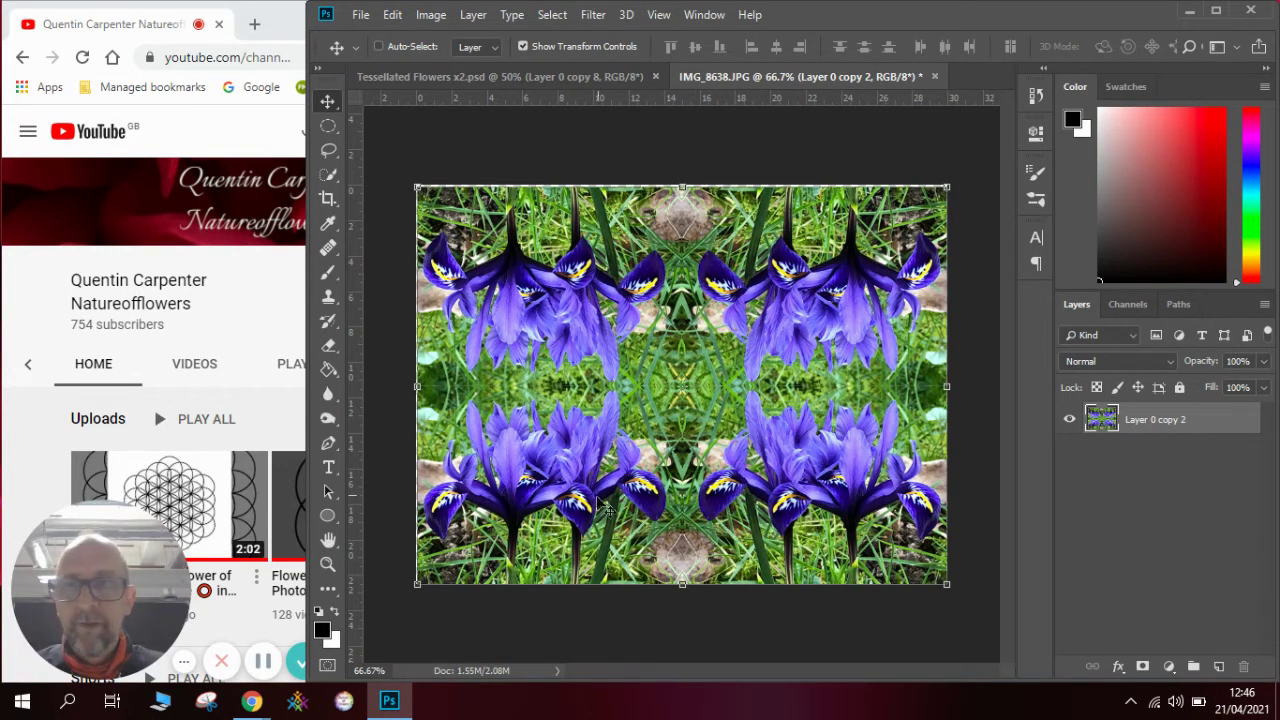
Enter 30 cm width and 30 cm height in the Canvas Size dialog.
click(430, 15)
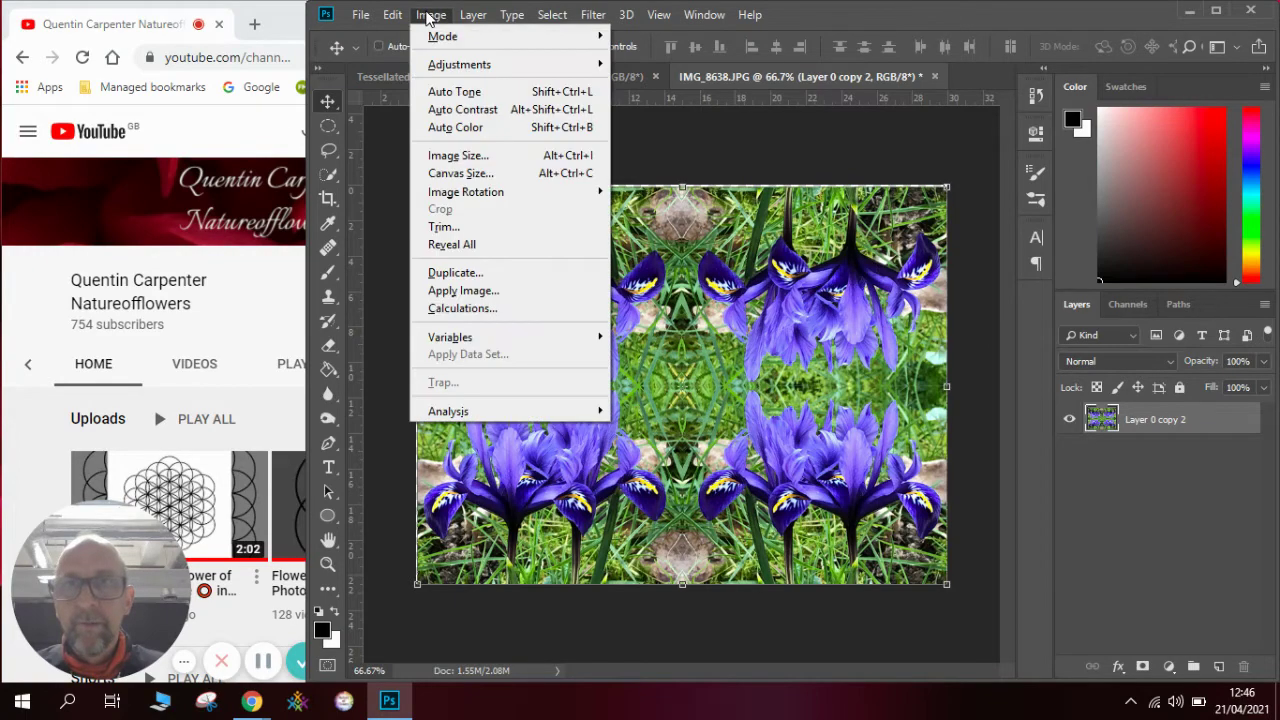
click(465, 172)
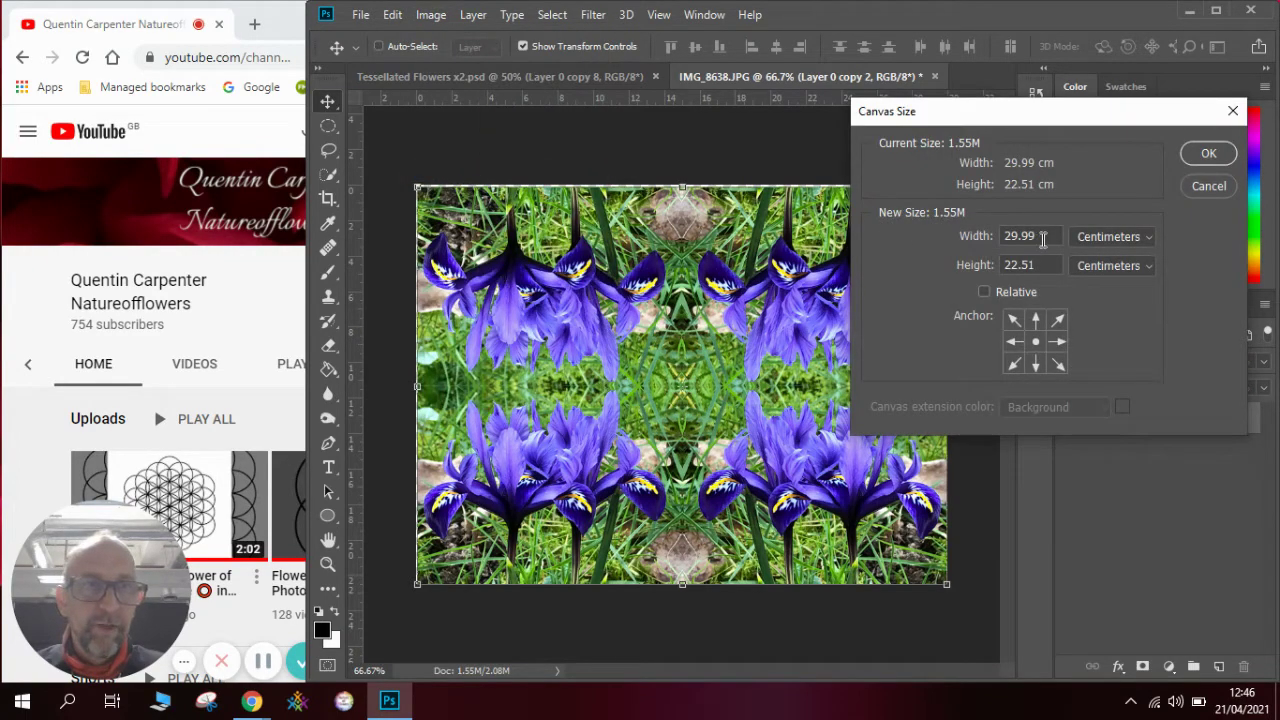
drag(1043, 238, 983, 238)
text(30)
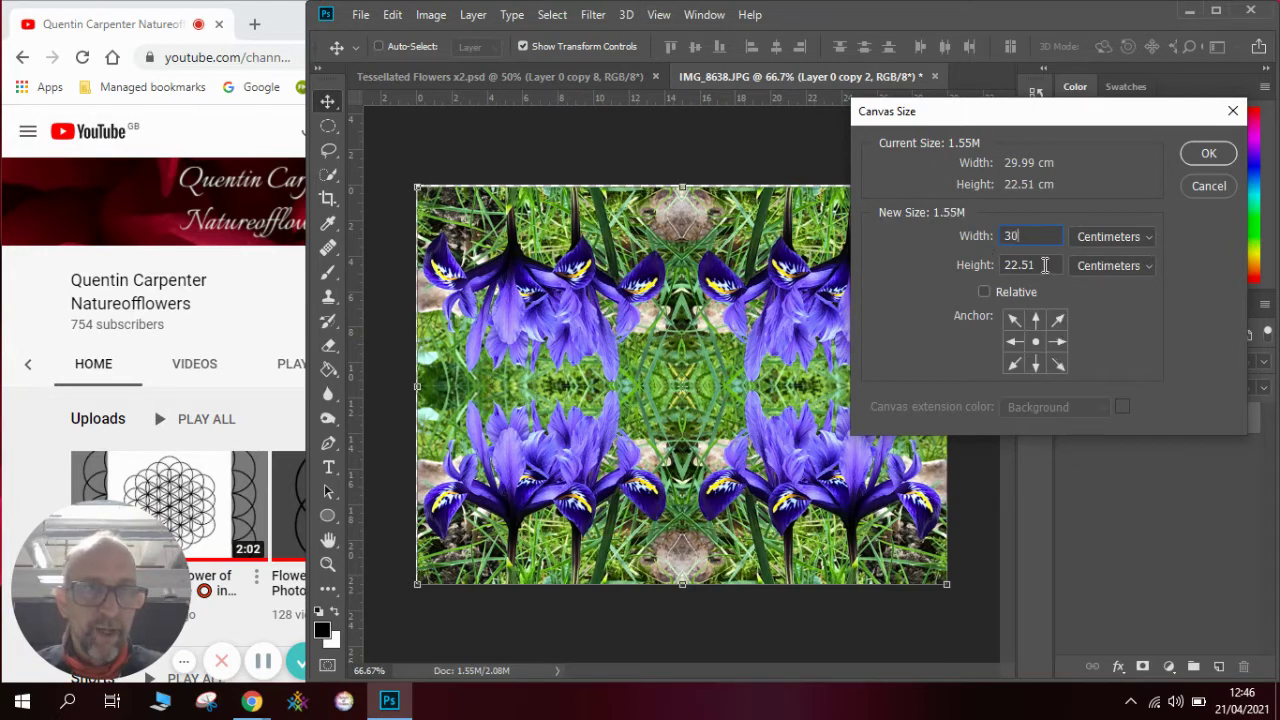
drag(1044, 265, 945, 266)
text(30)
Apply the 30 × 30 cm canvas, duplicate Layer 0 copy 2, and rotate the copy 90° clockwise.
click(1207, 155)
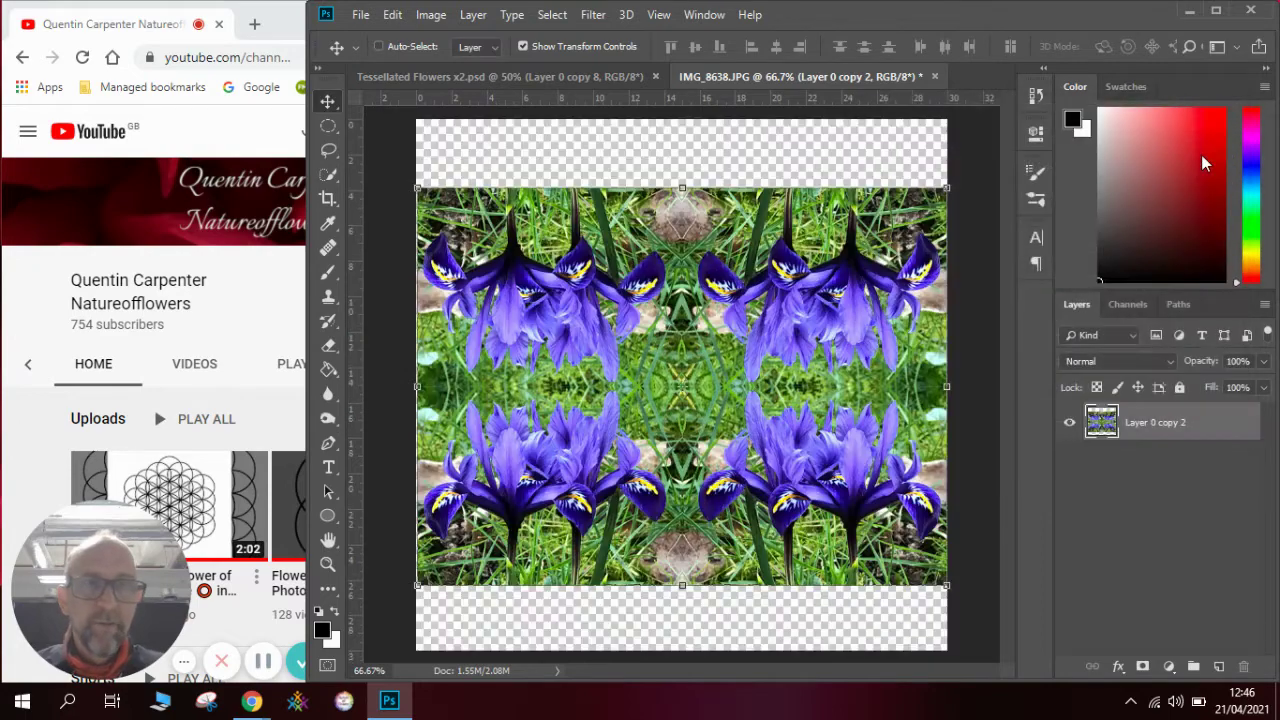
right_click(1162, 426)
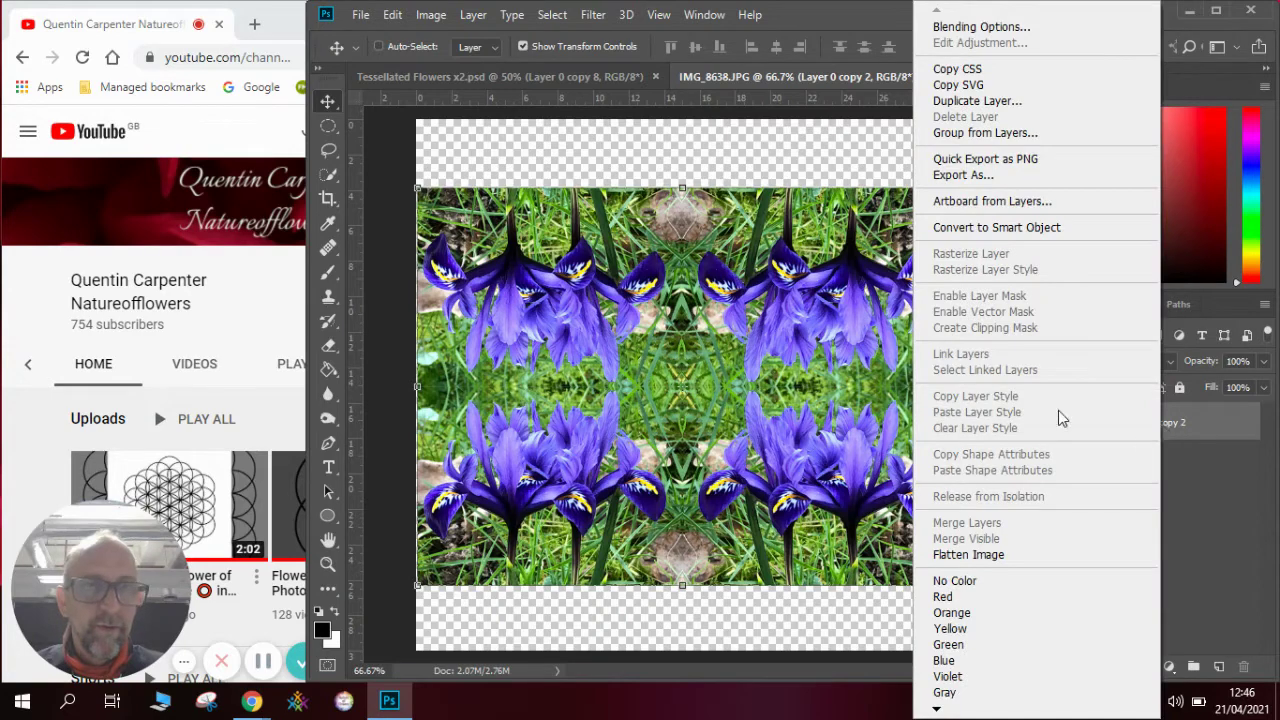
click(1038, 104)
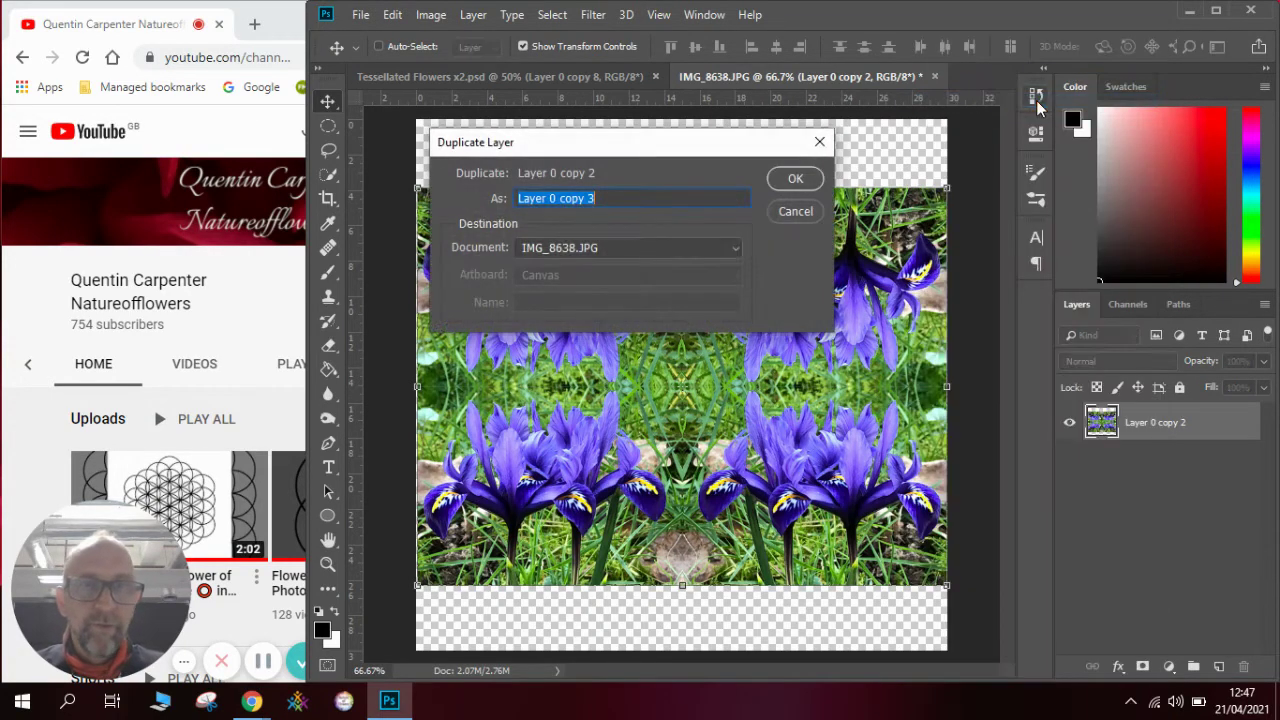
click(795, 178)
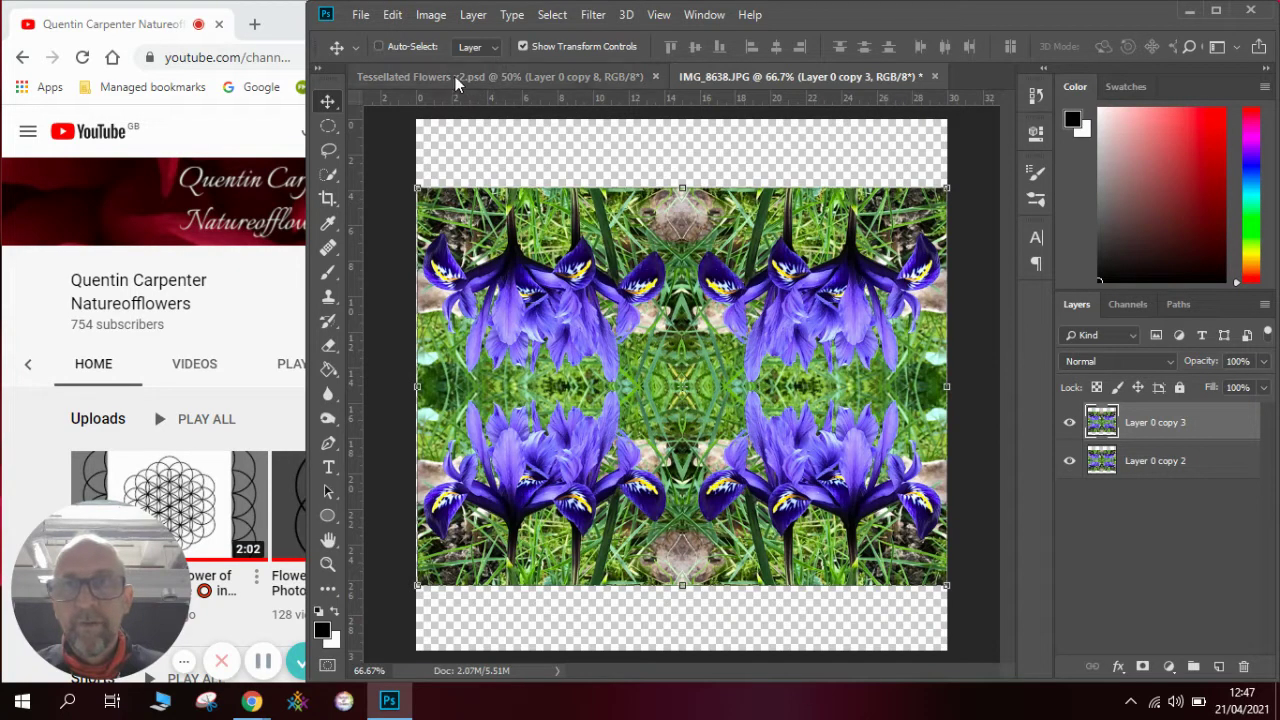
click(392, 14)
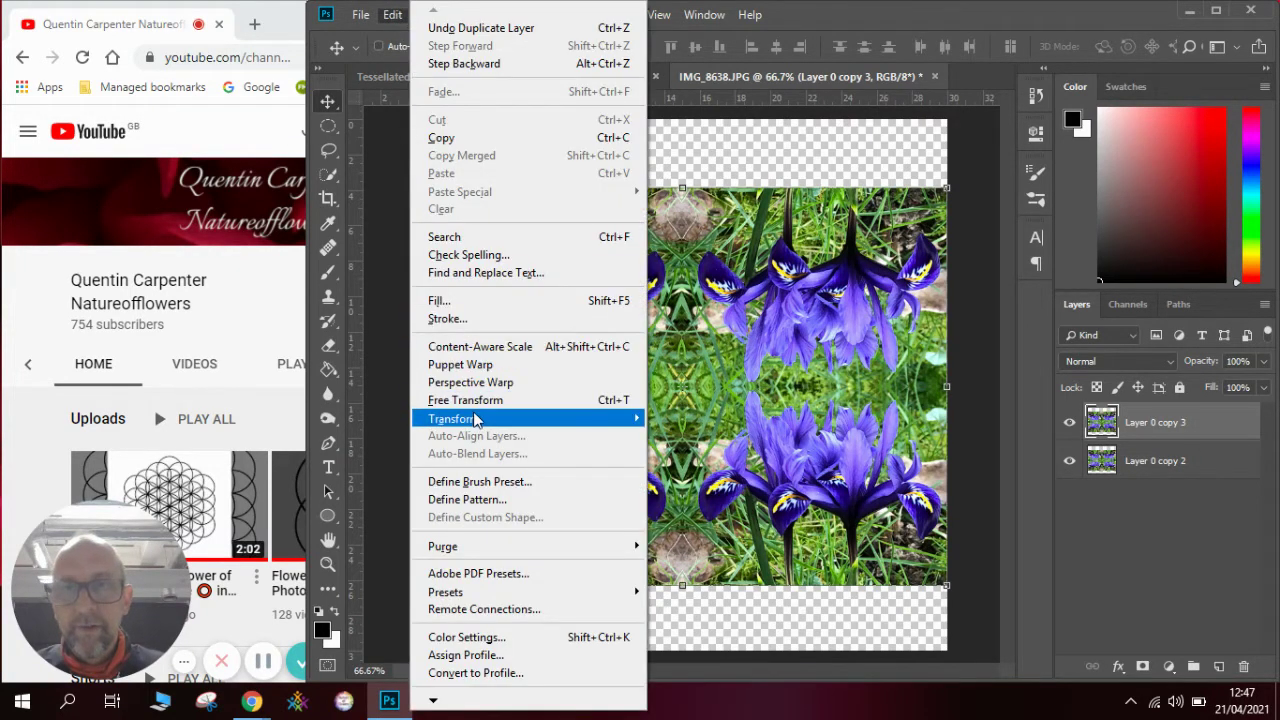
mouse_move(476, 420)
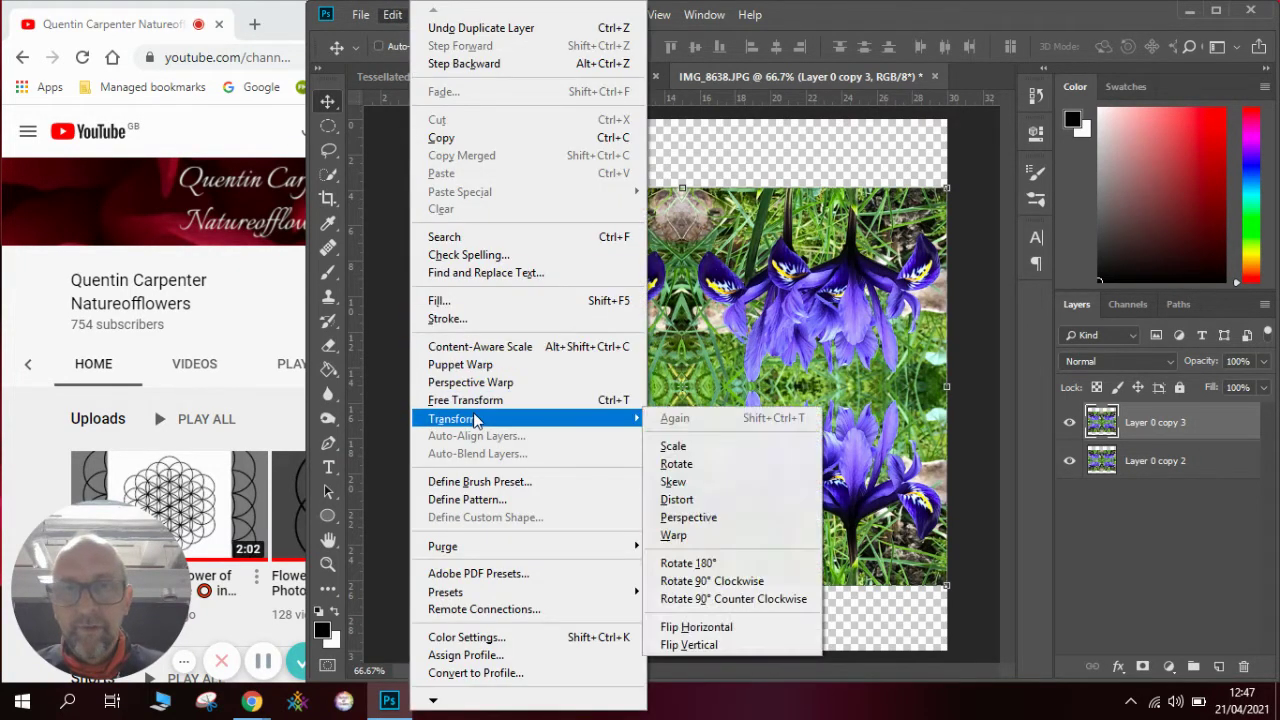
click(733, 588)
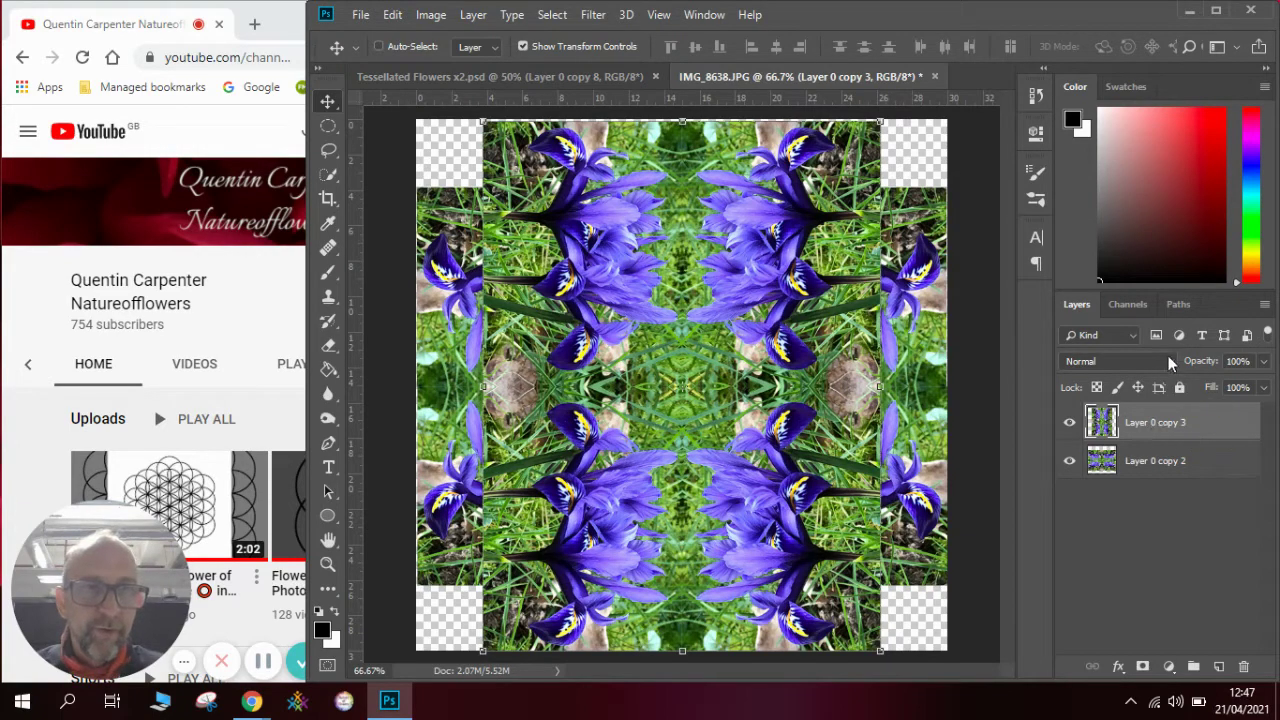
Blend Layer 0 copy 3 in Overlay mode and select it together with Layer 0 copy 2.
click(1264, 361)
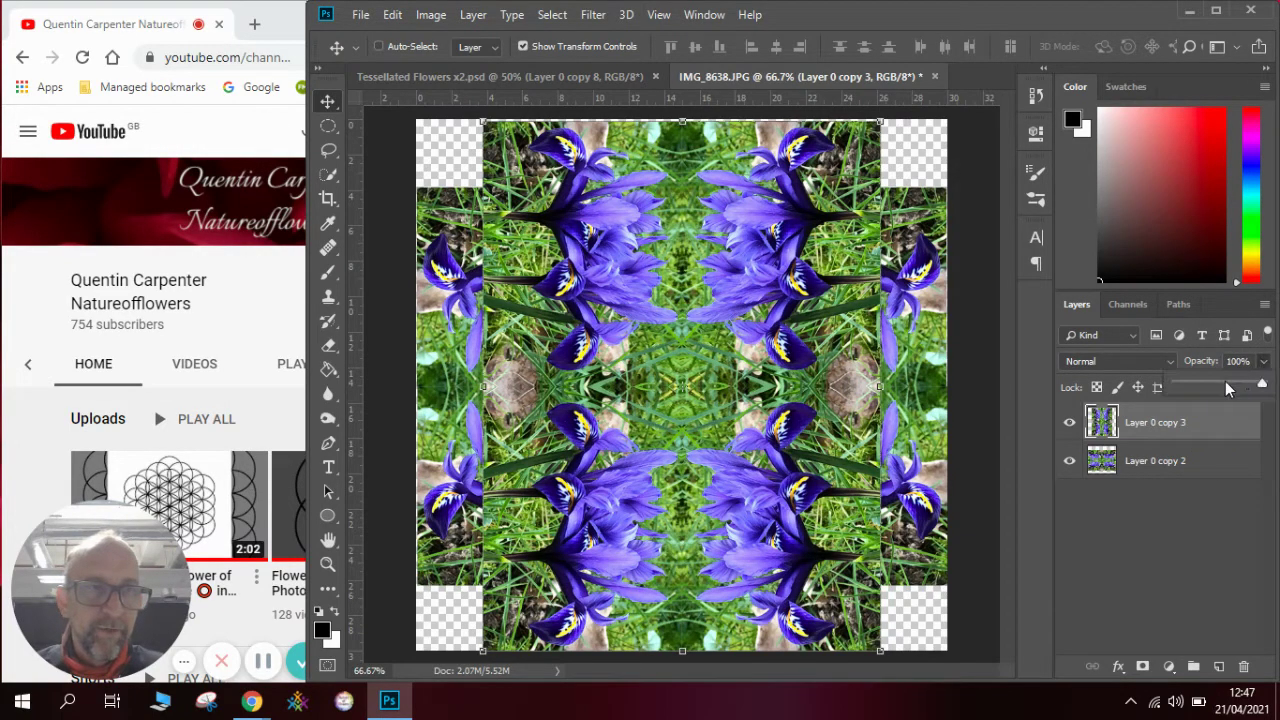
click(1225, 382)
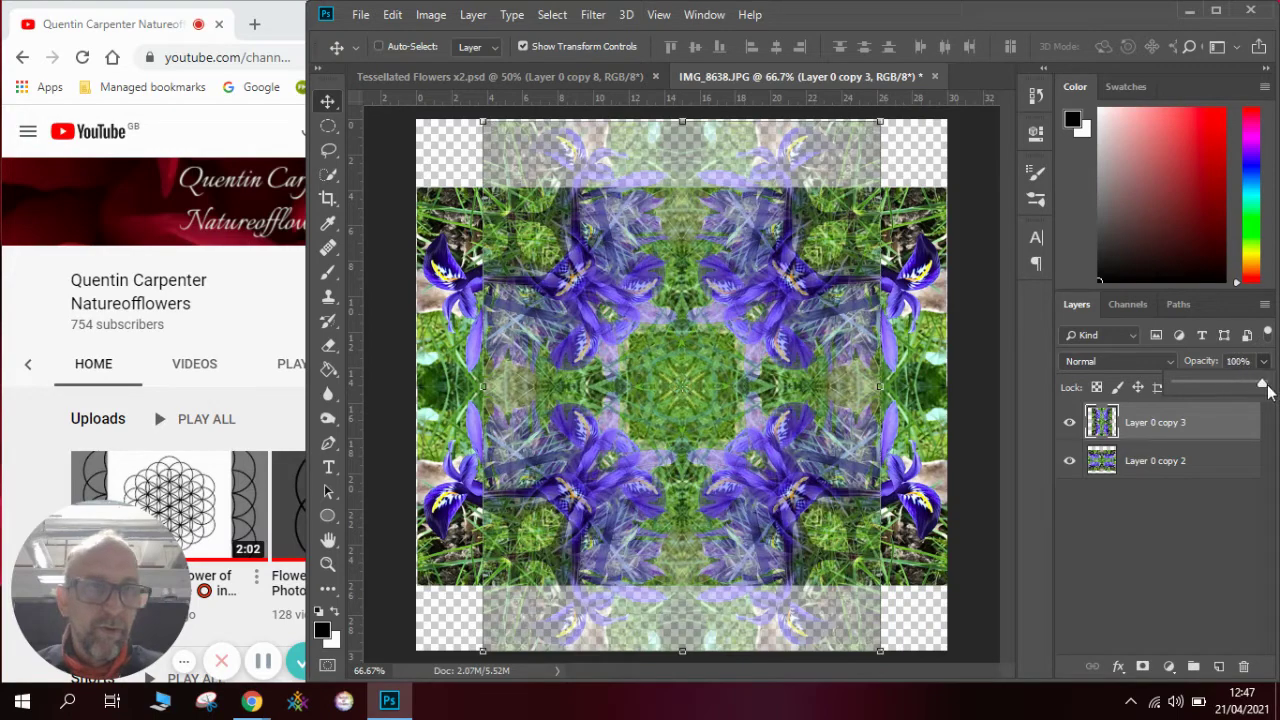
click(1172, 360)
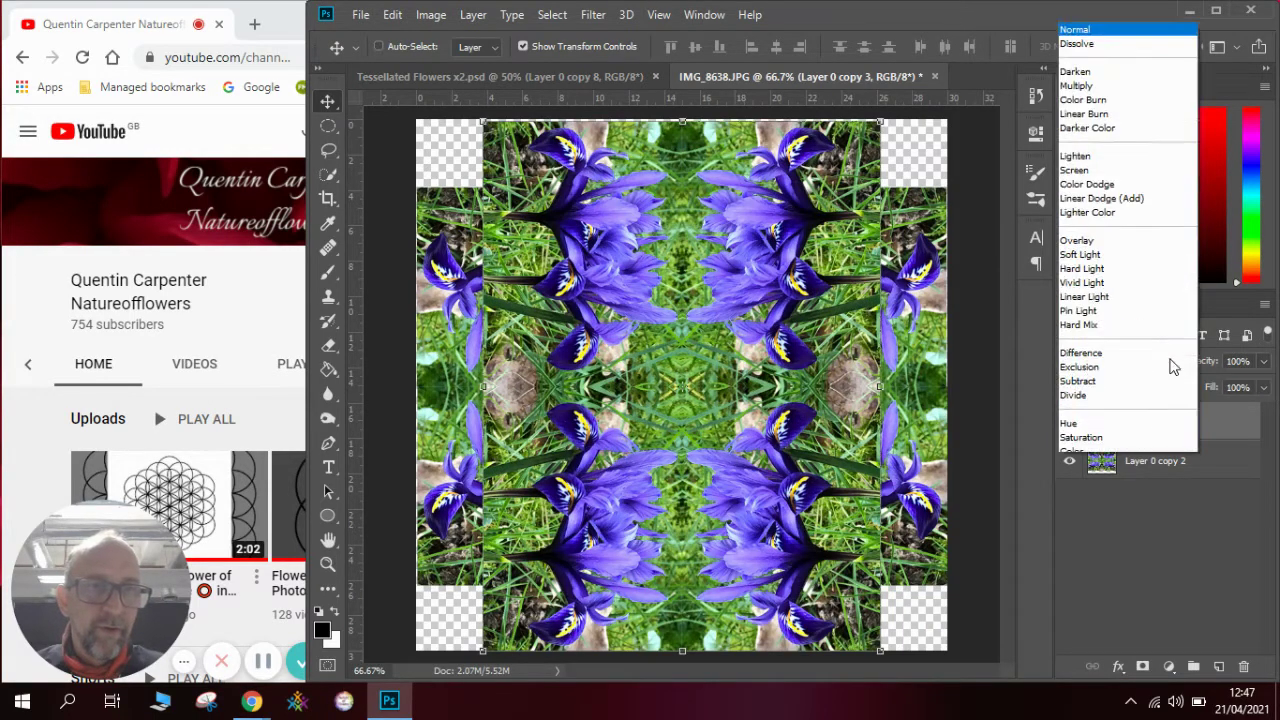
click(1117, 240)
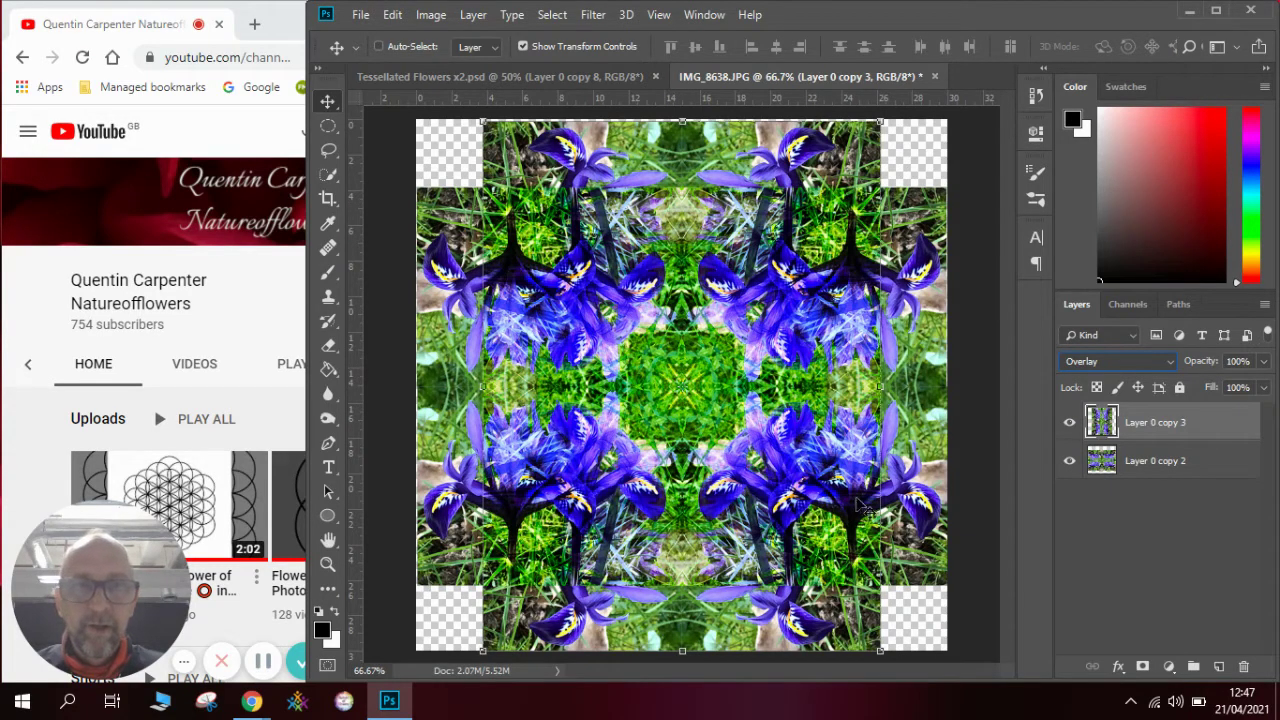
shift+click(1155, 462)
Merge the two iris layers into Layer 0 copy 3 and duplicate it as Layer 0 copy 4.
right_click(1155, 462)
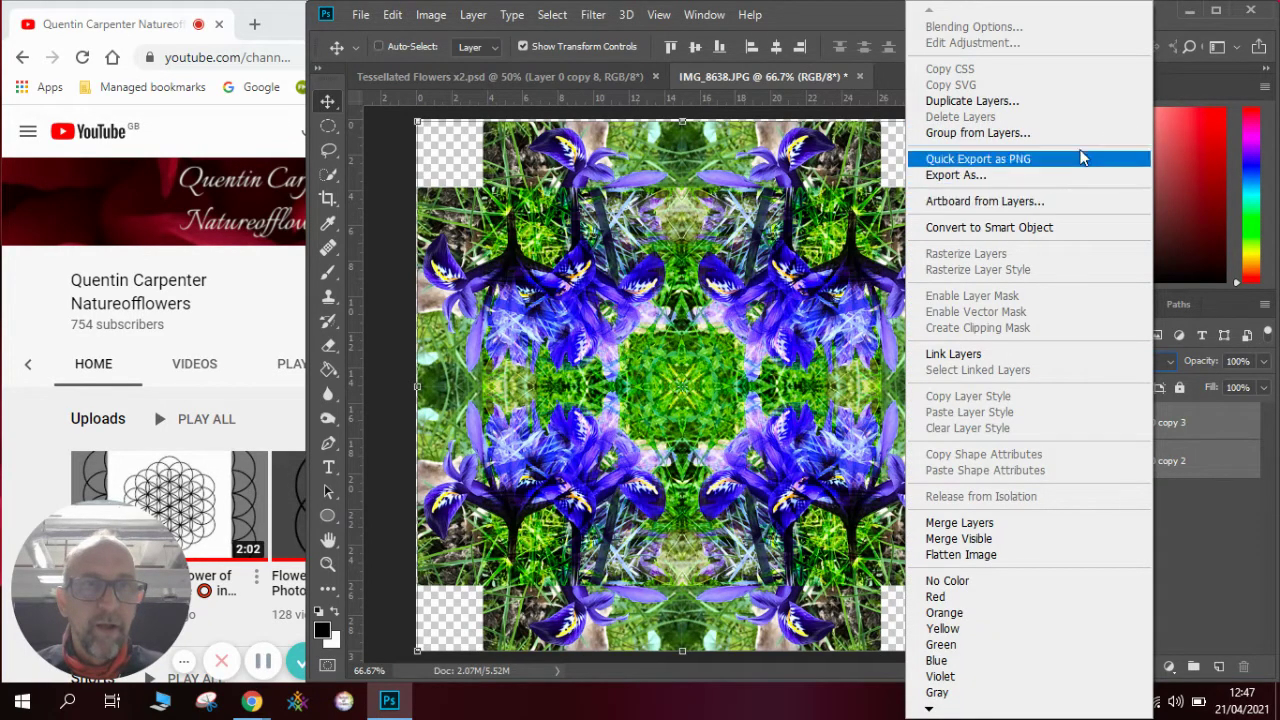
click(1035, 523)
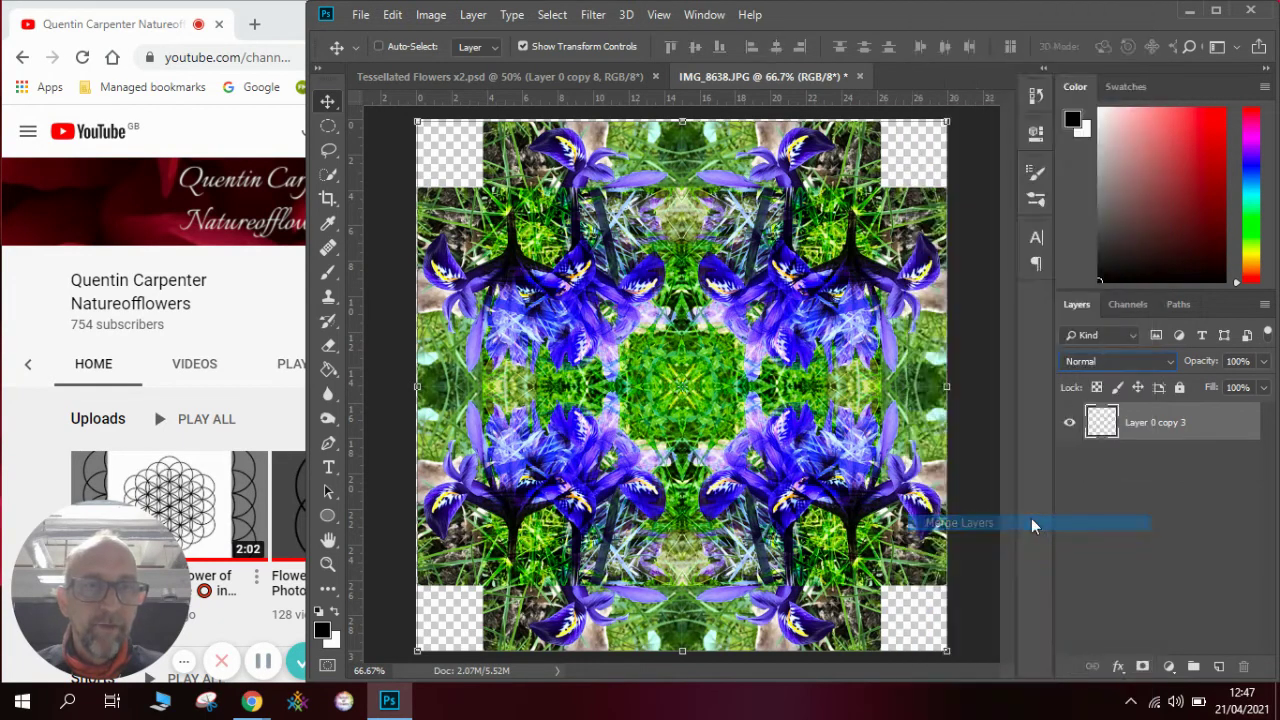
click(1170, 426)
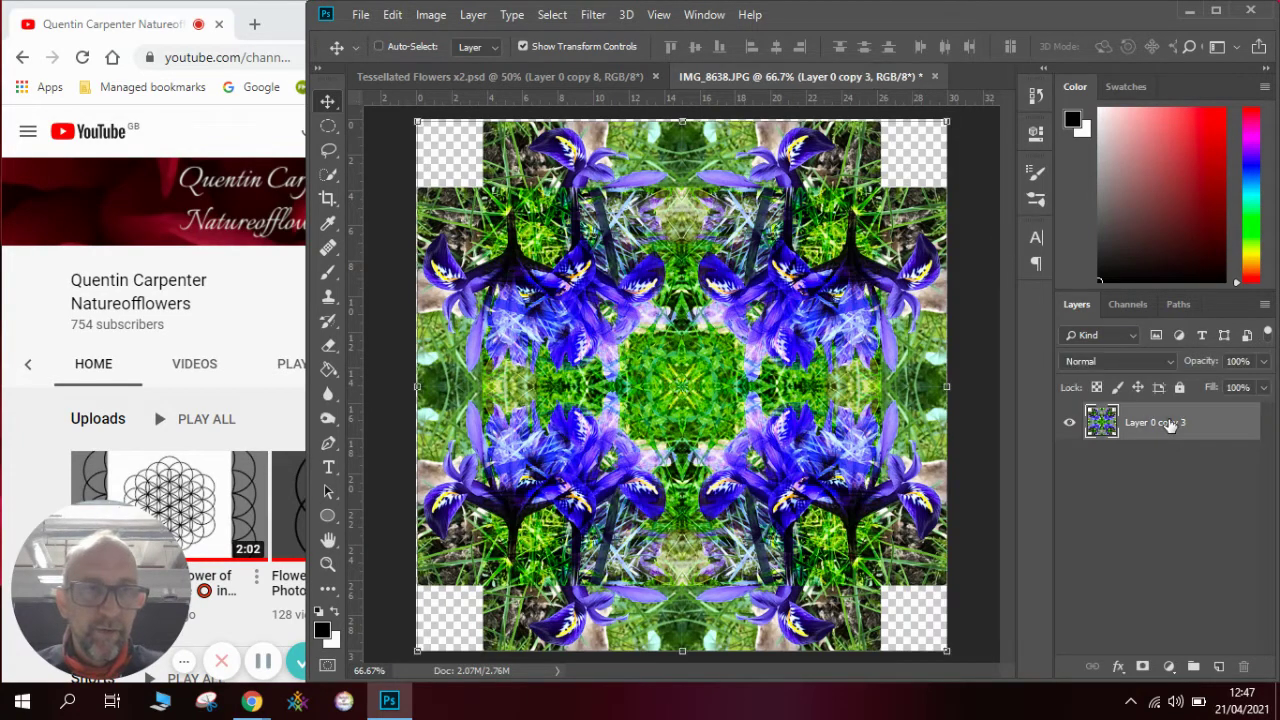
right_click(1172, 427)
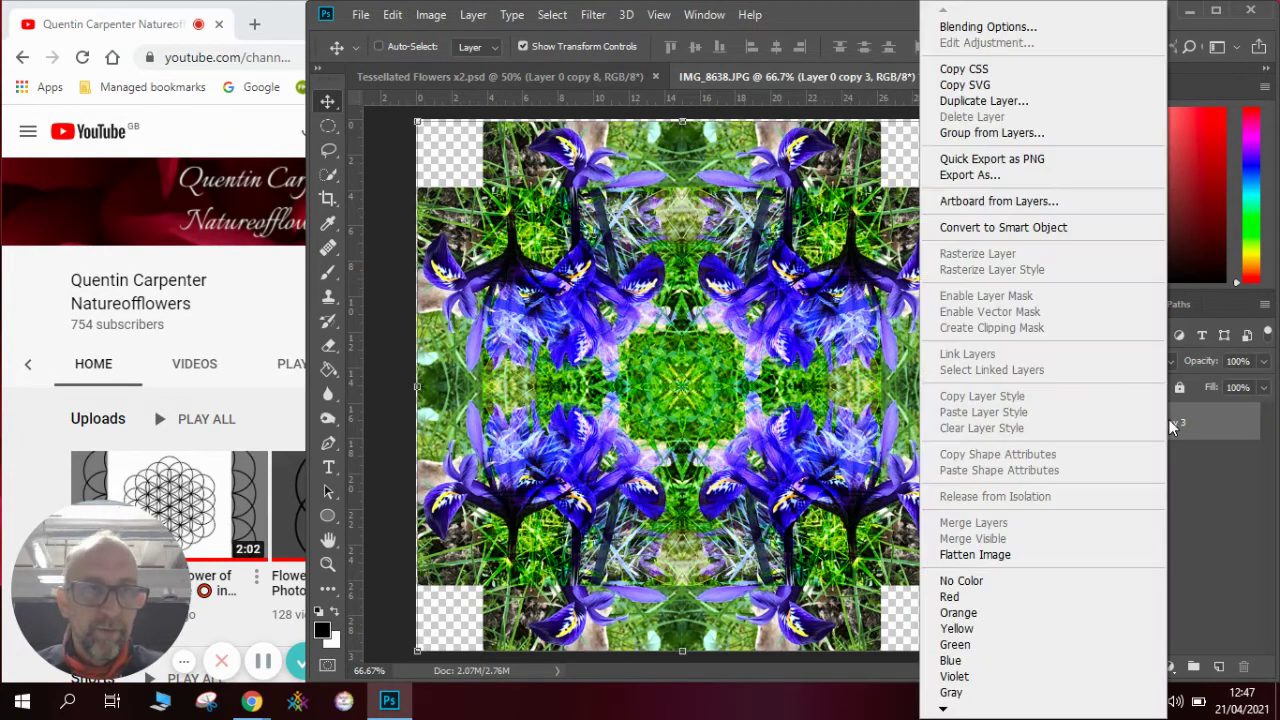
click(1044, 102)
click(793, 178)
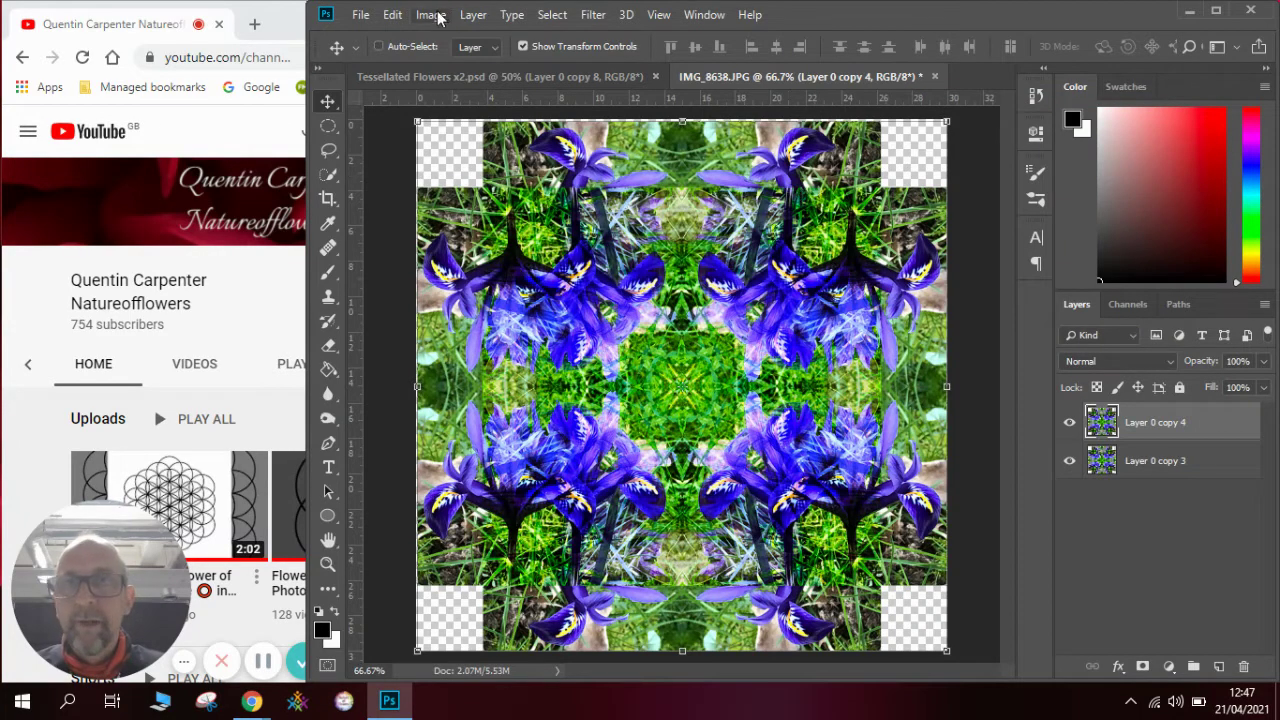
Rotate Layer 0 copy 4 by 45° and blend it in Overlay mode.
click(394, 14)
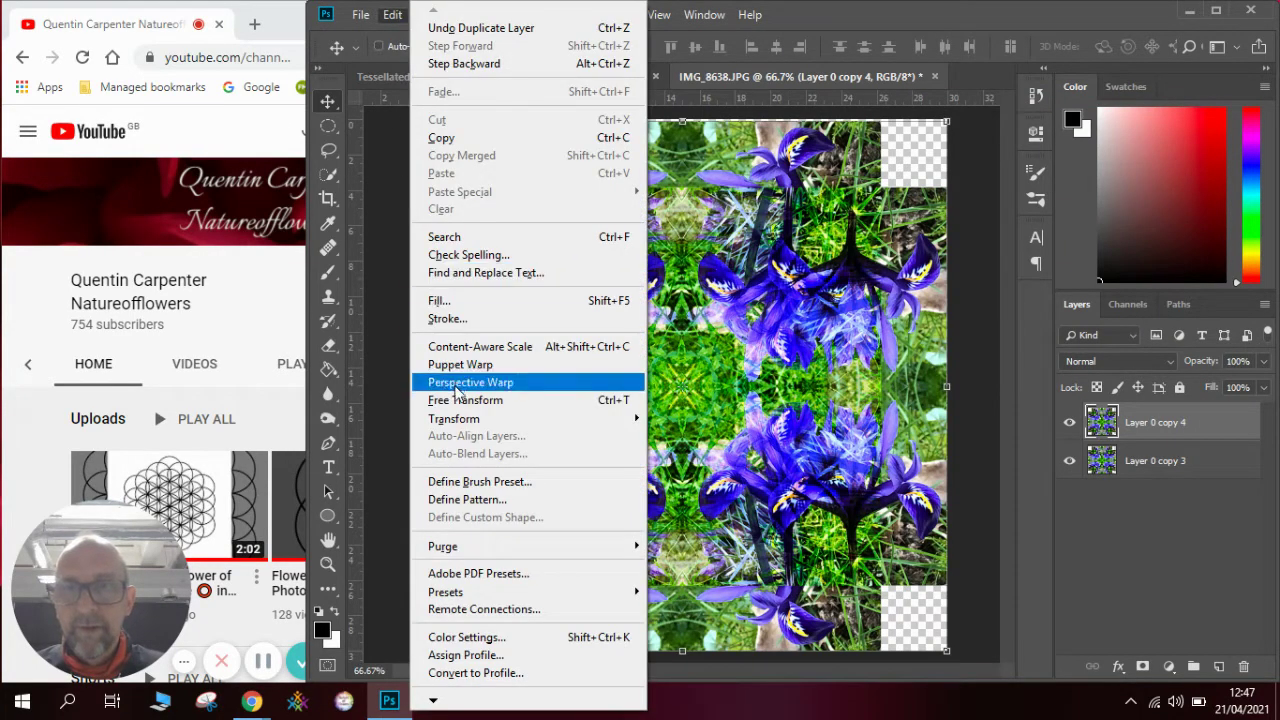
mouse_move(468, 424)
click(707, 463)
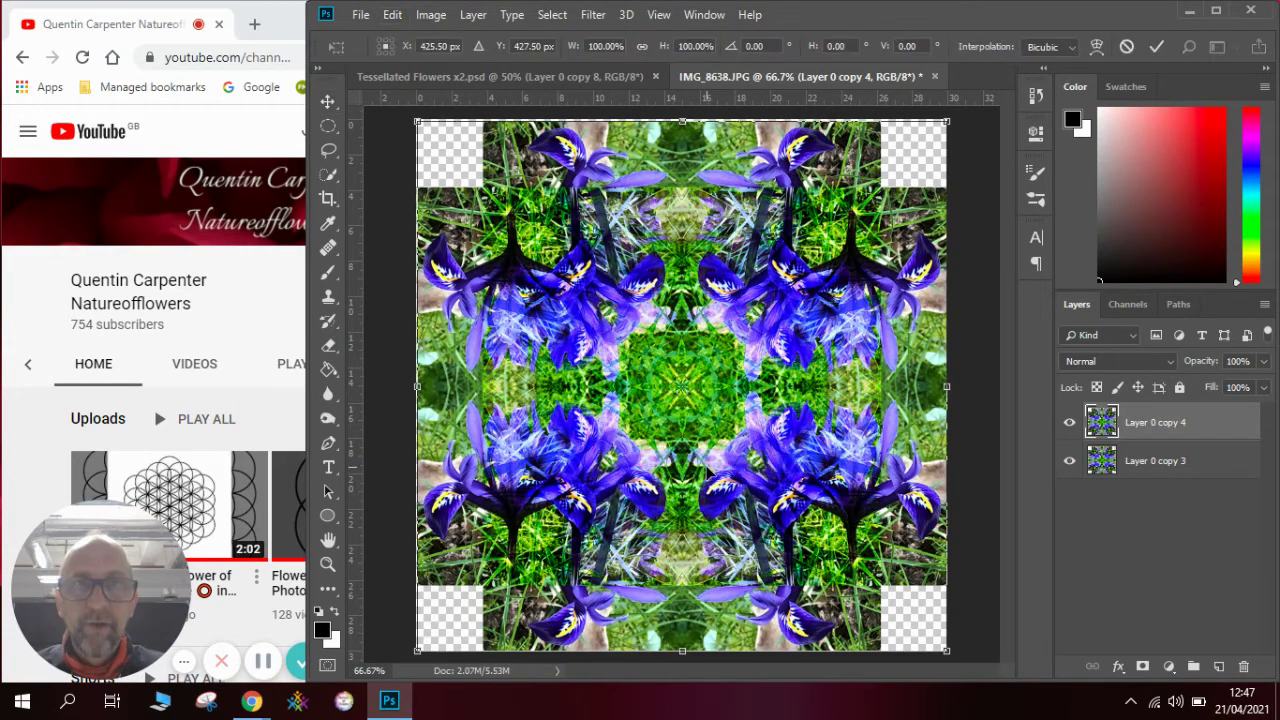
click(755, 46)
text(45)
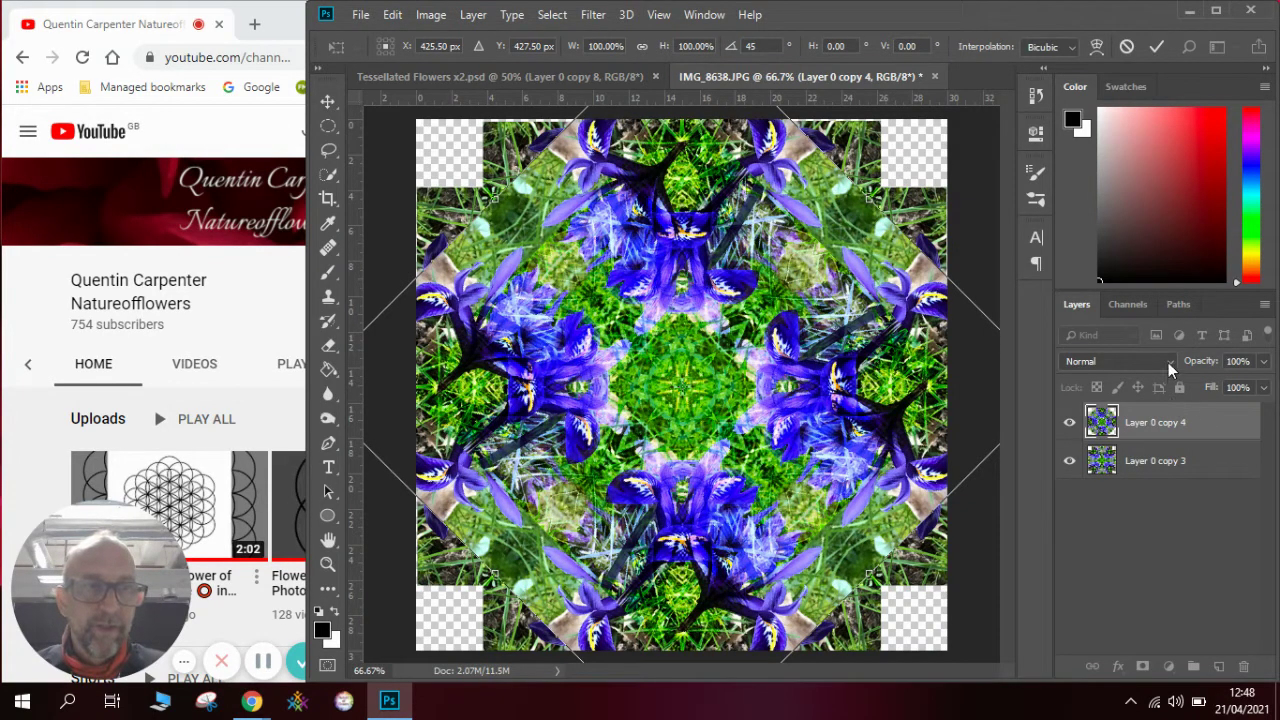
click(1168, 362)
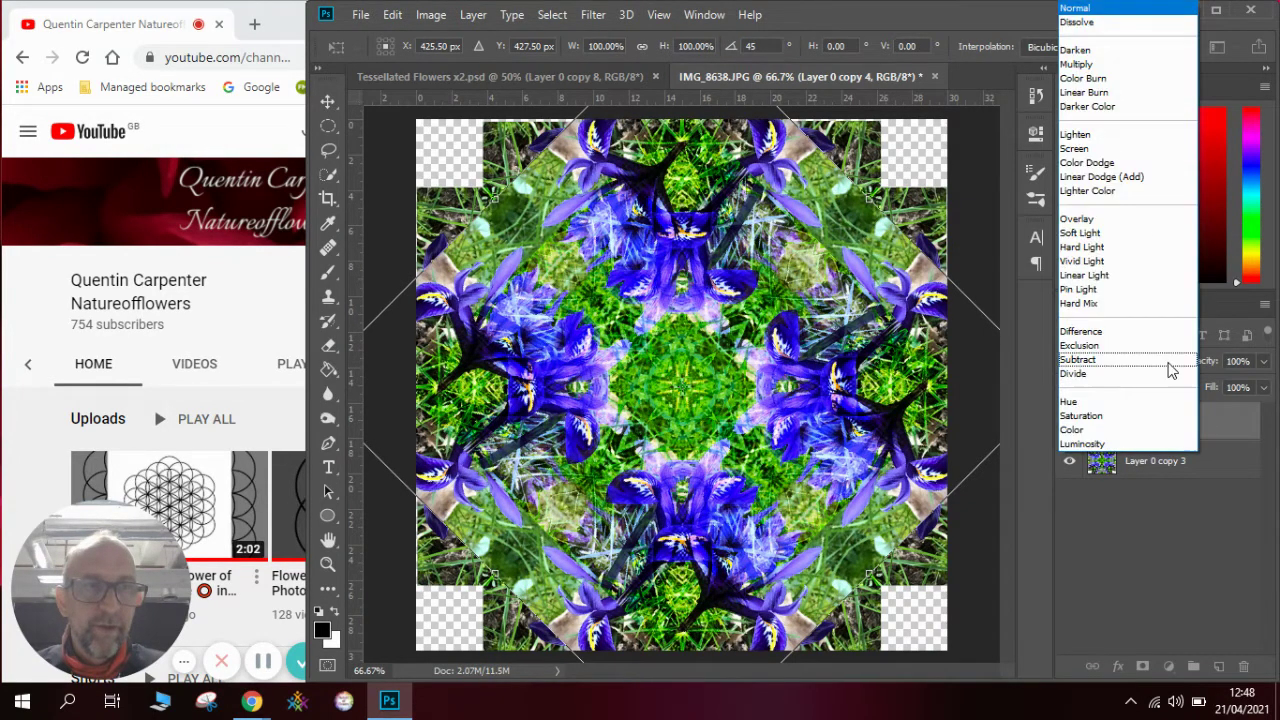
click(1156, 229)
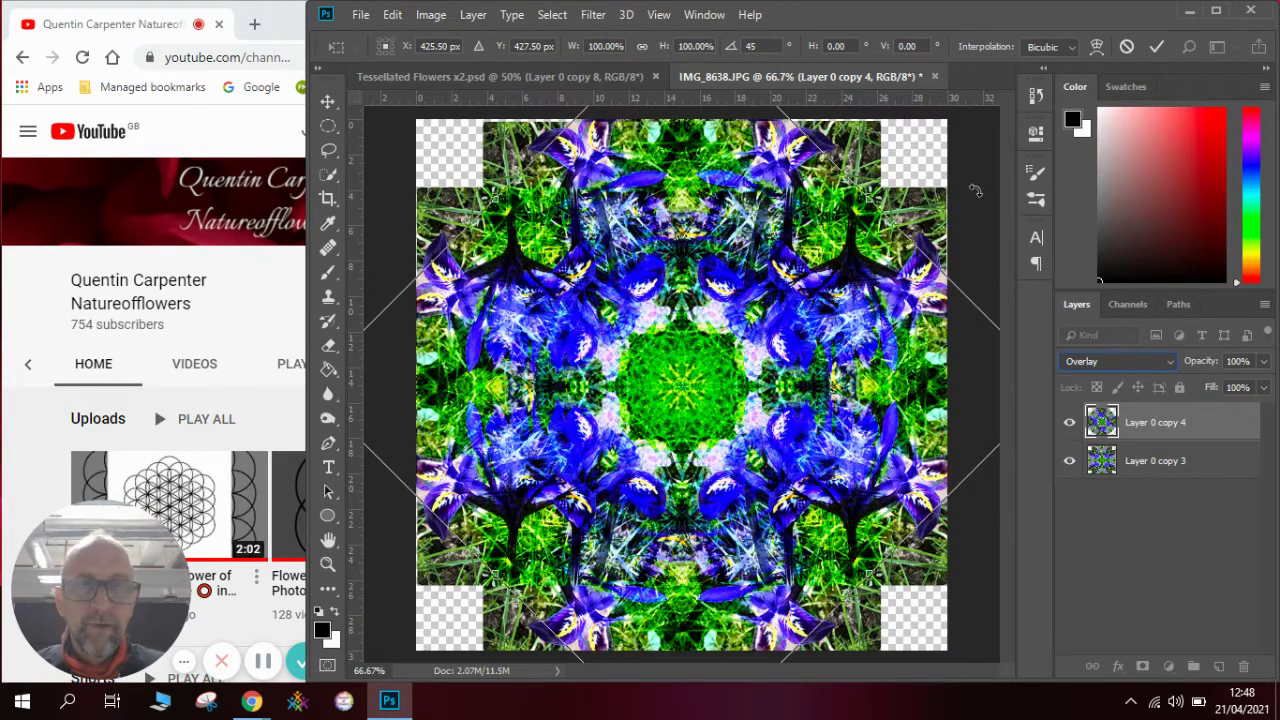
click(331, 108)
click(562, 273)
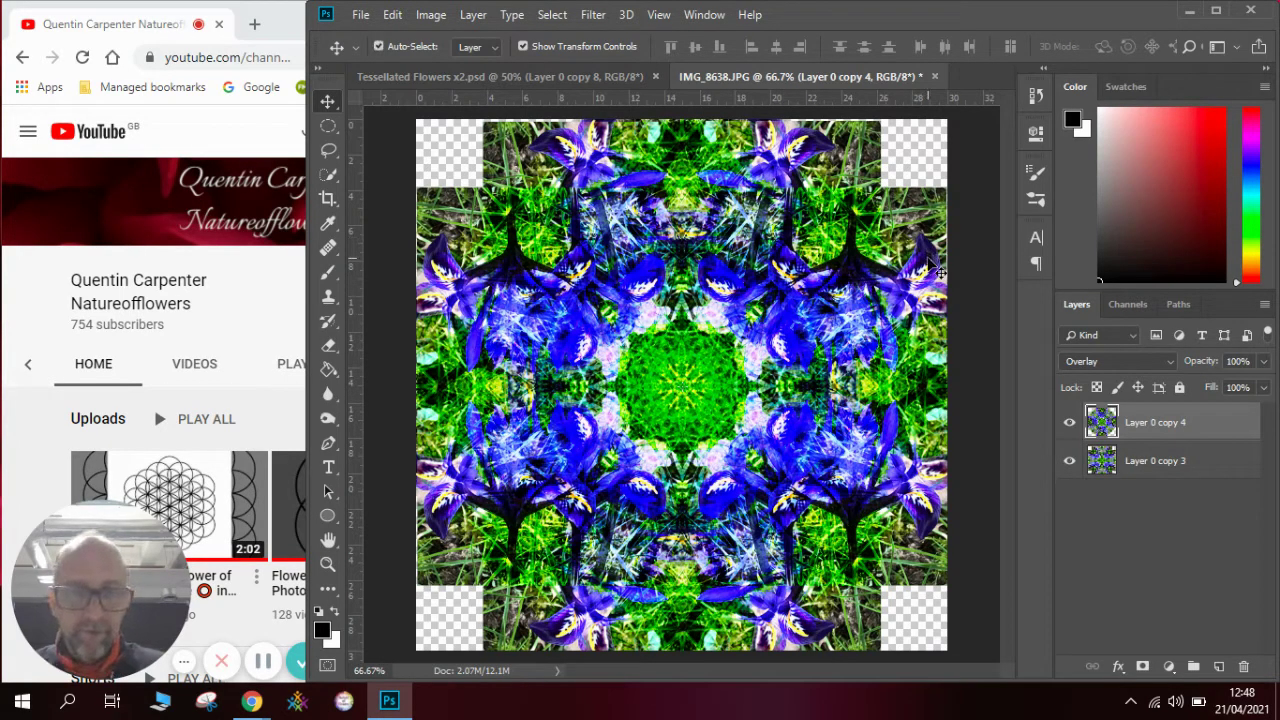
key(ctrl+plus)
key(ctrl+plus)
key(ctrl+plus)
key(ctrl+minus)
key(ctrl+minus)
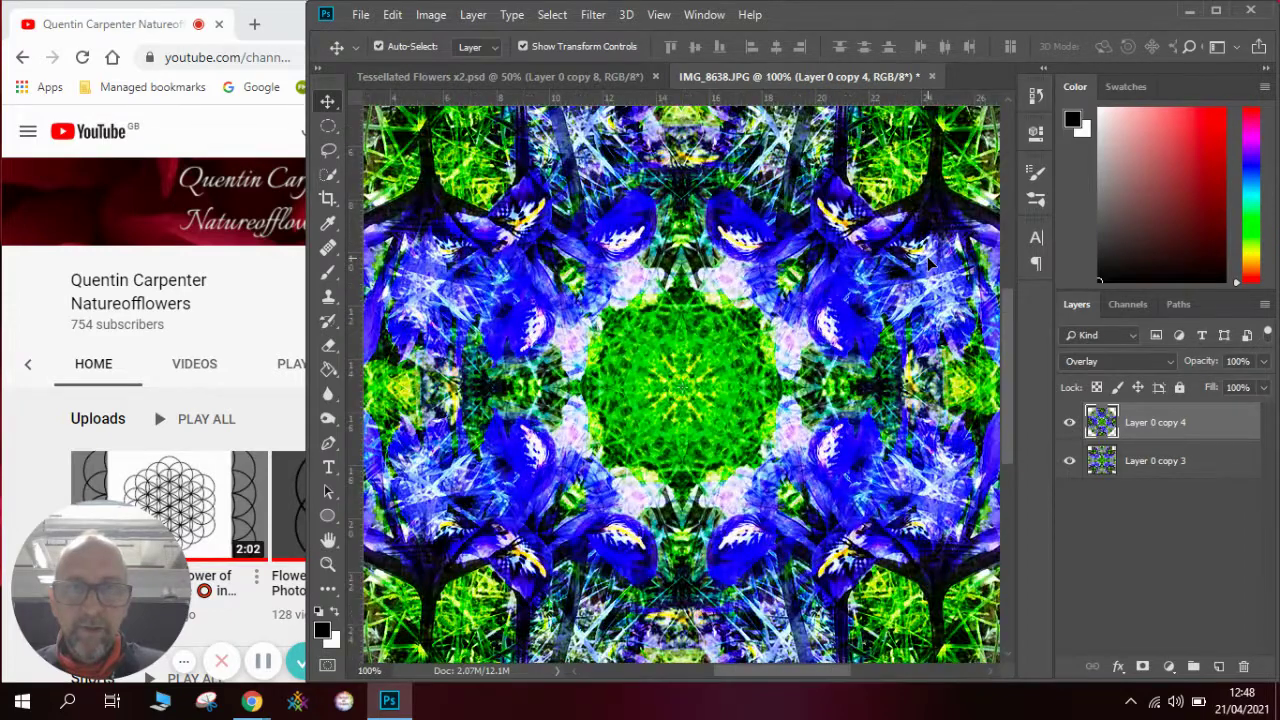
key(ctrl)
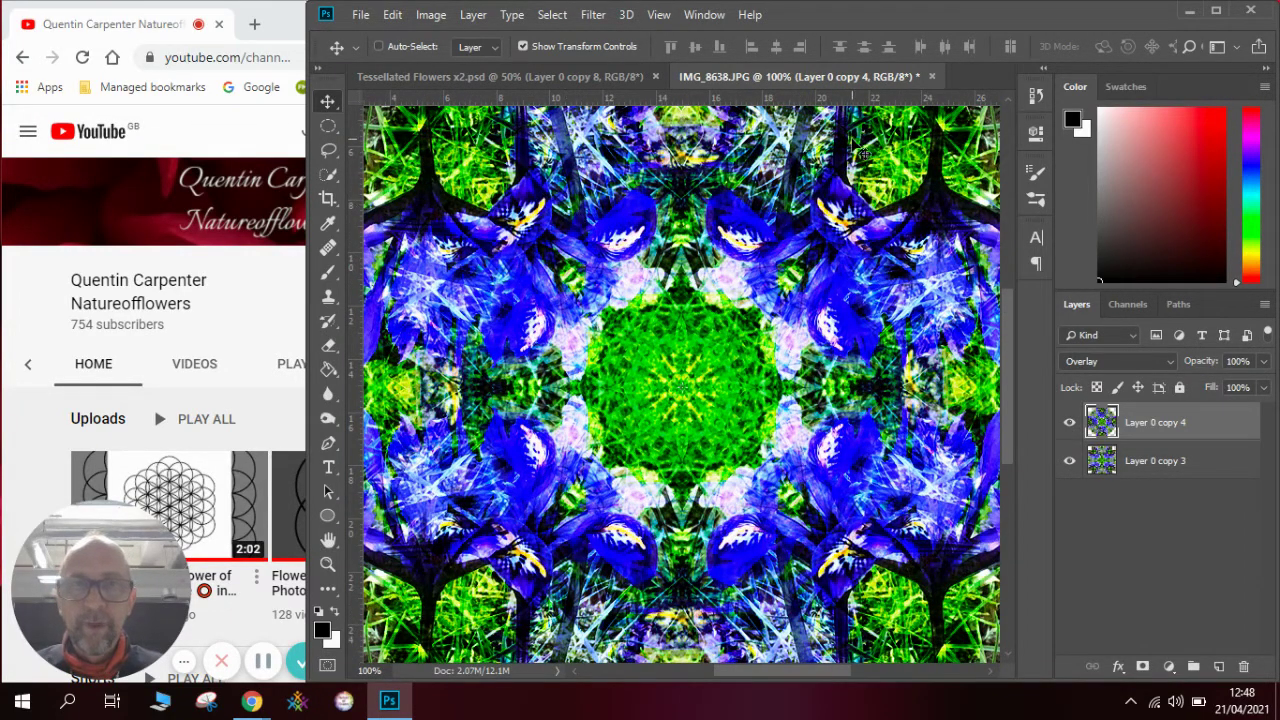
key(ctrl+f)
key(ctrl+minus)
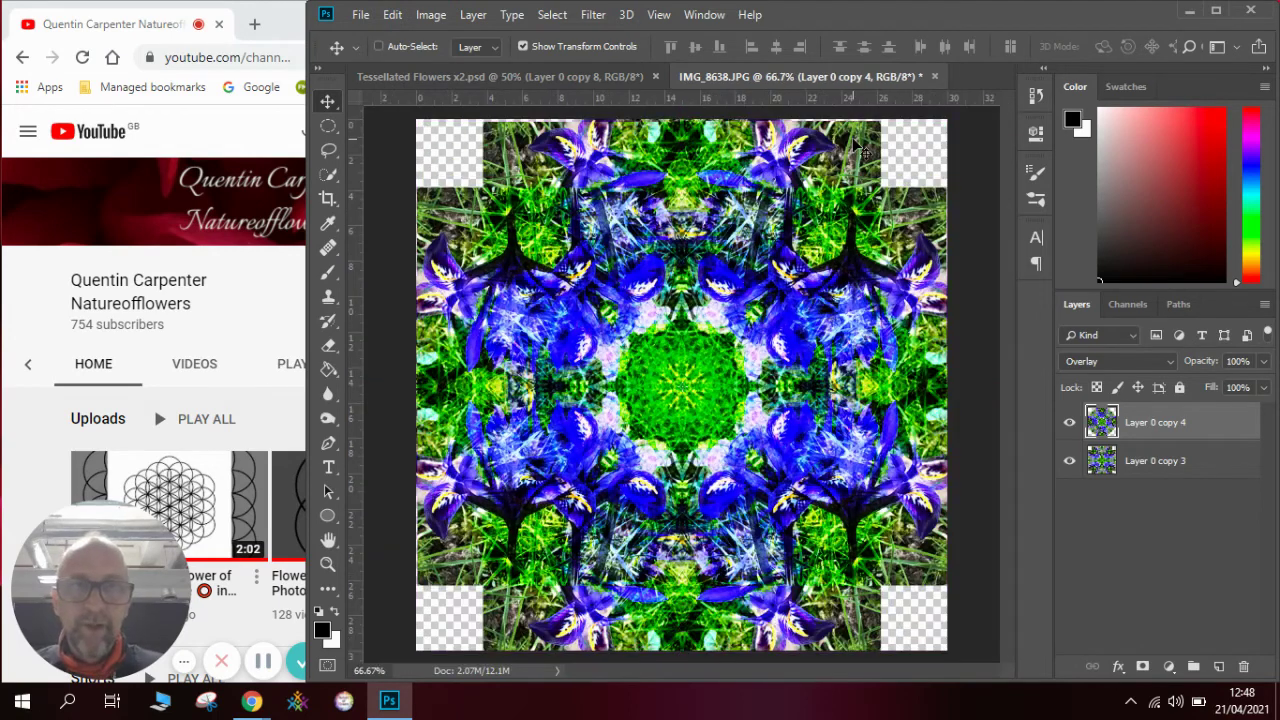
Merge the two kaleidoscope layers into a single Layer 0 copy 4.
shift+click(1163, 463)
right_click(1156, 451)
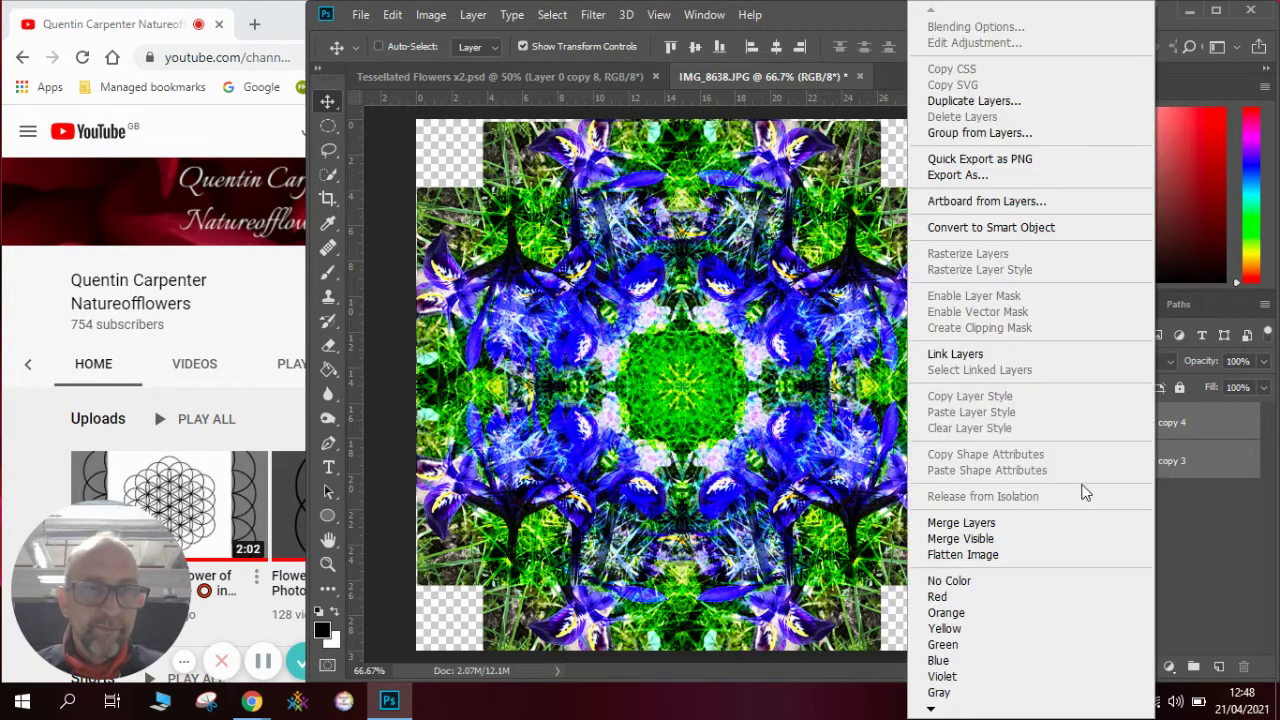
click(1038, 523)
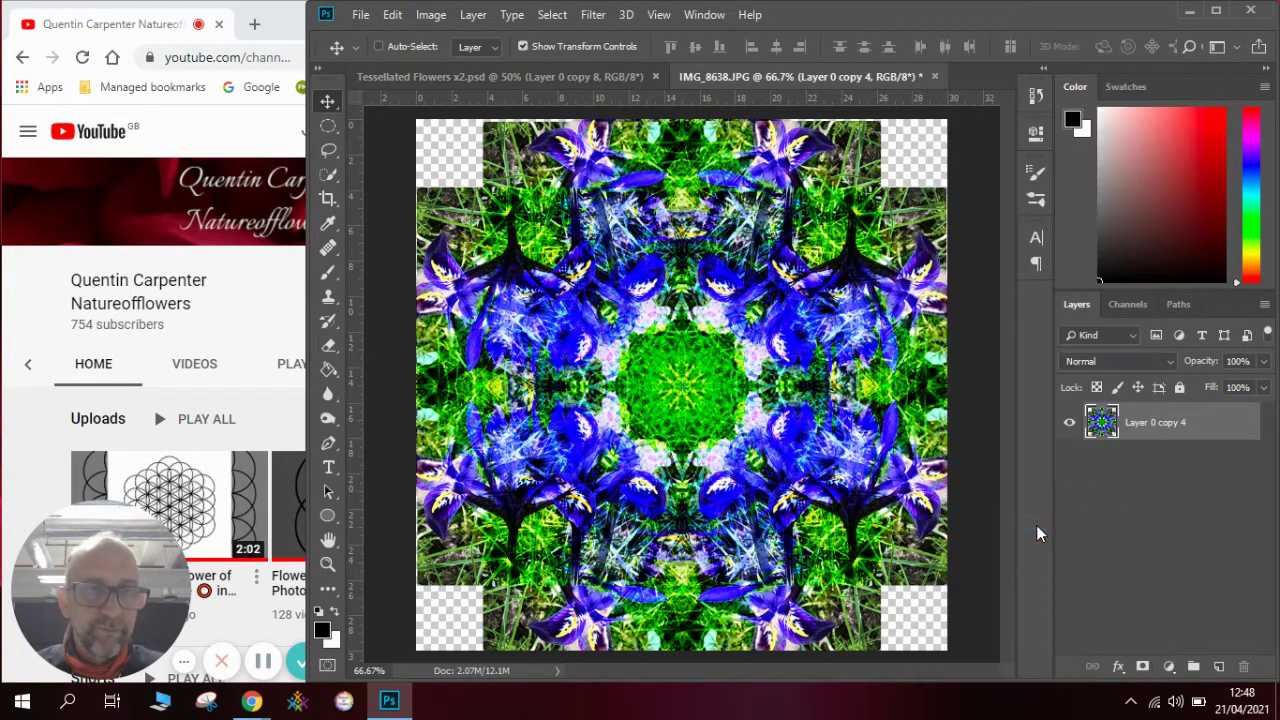
Add a new Layer 1 beneath the kaleidoscope and fill it with black.
click(1220, 660)
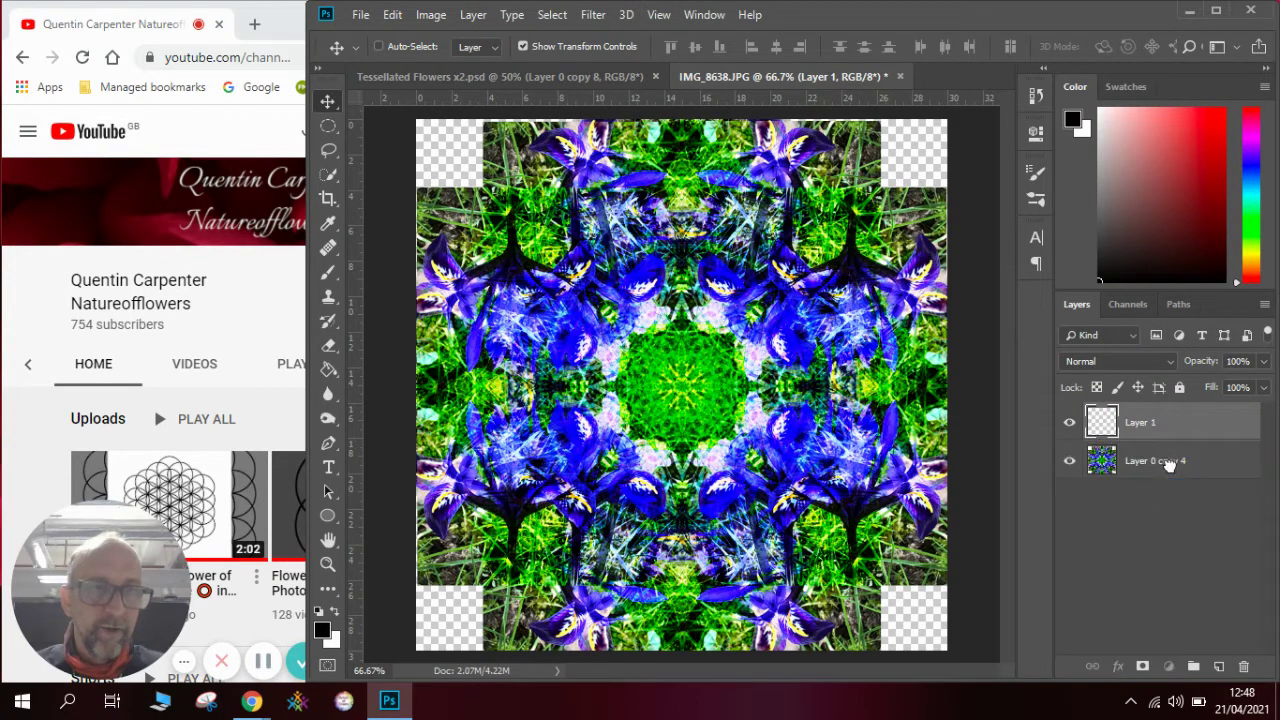
drag(1170, 465, 1168, 470)
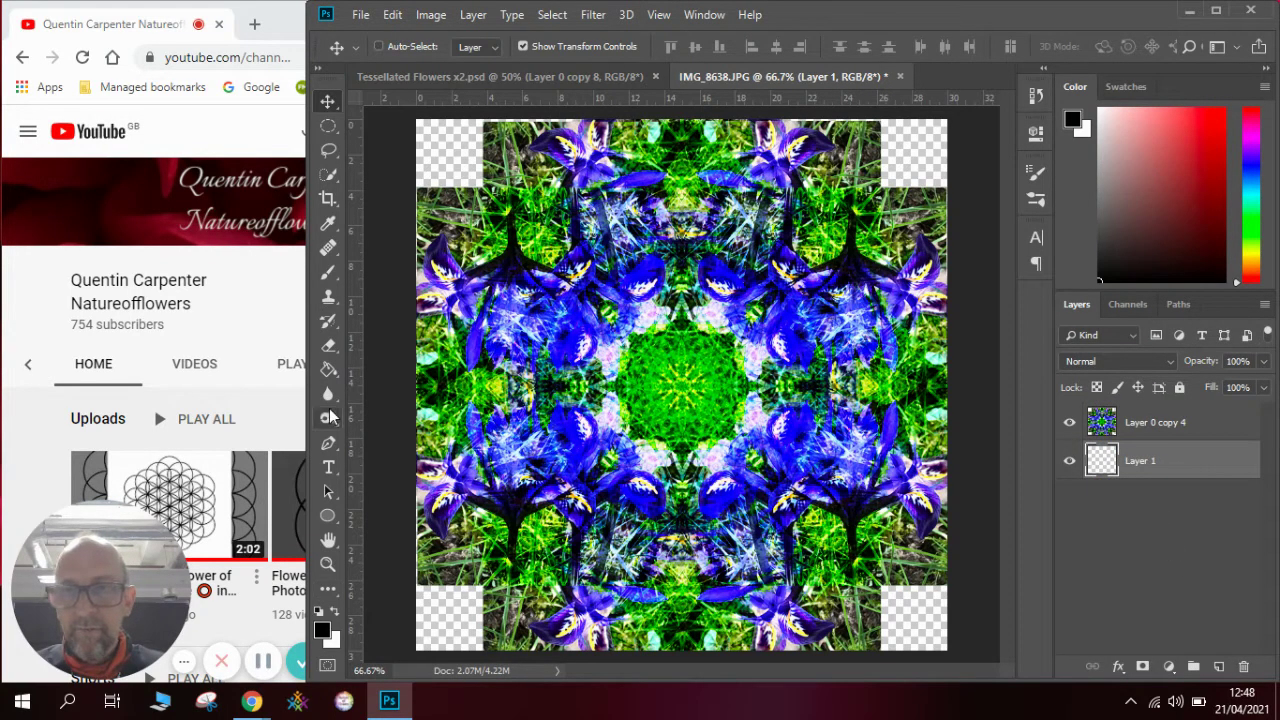
click(330, 371)
click(449, 172)
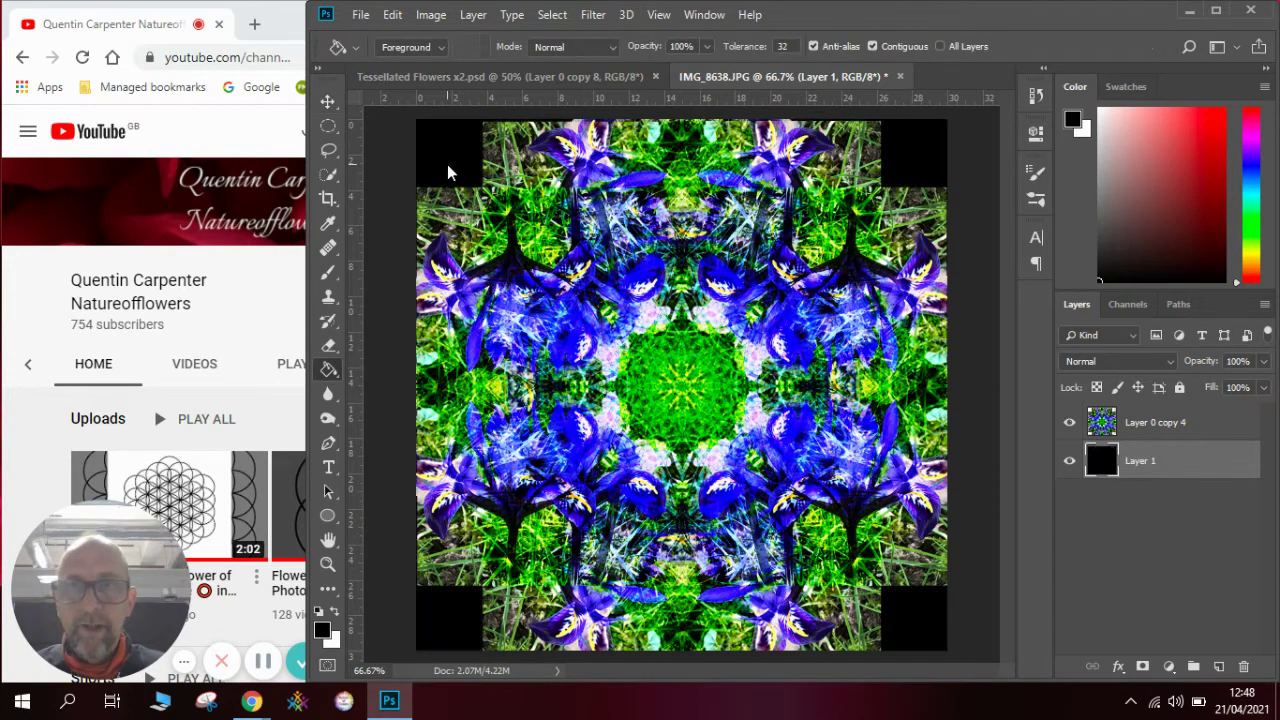
click(255, 278)
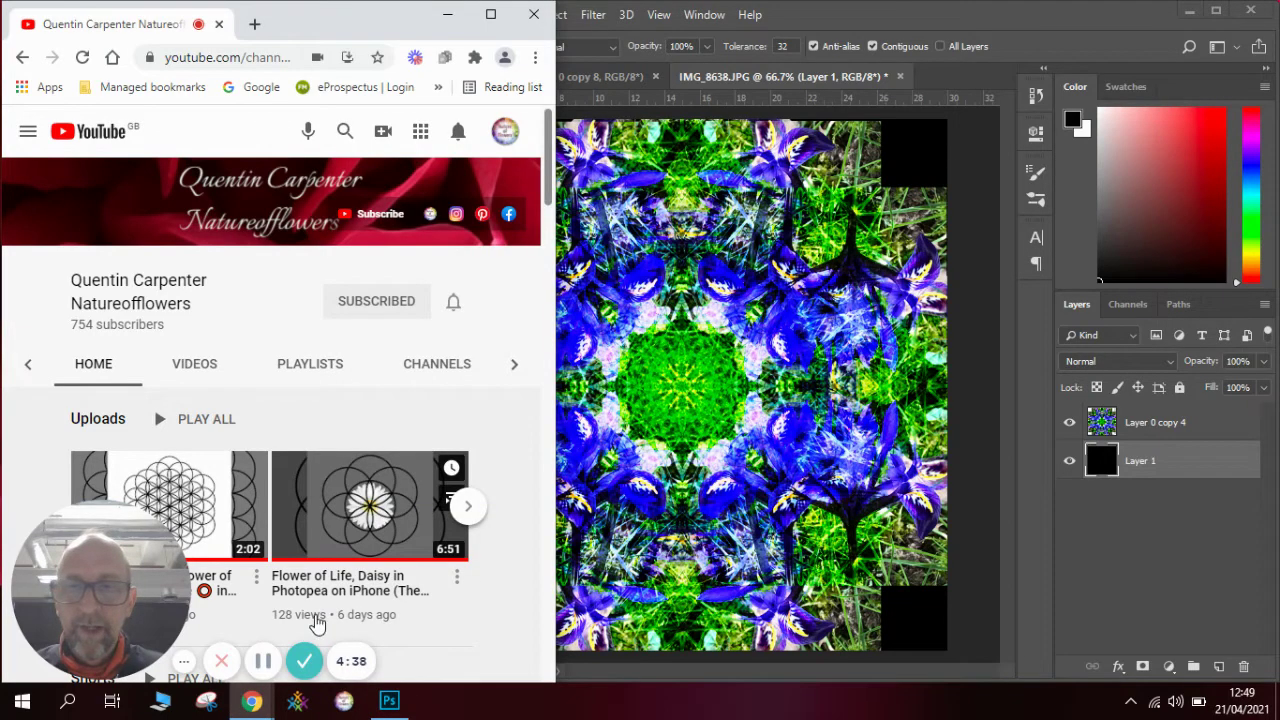